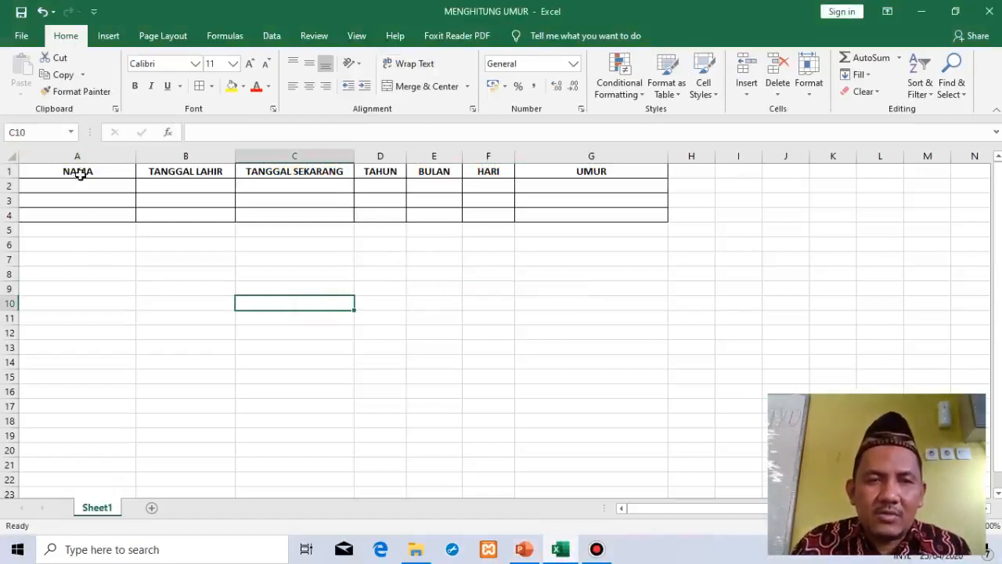
left_click(79, 174)
left_click(201, 154)
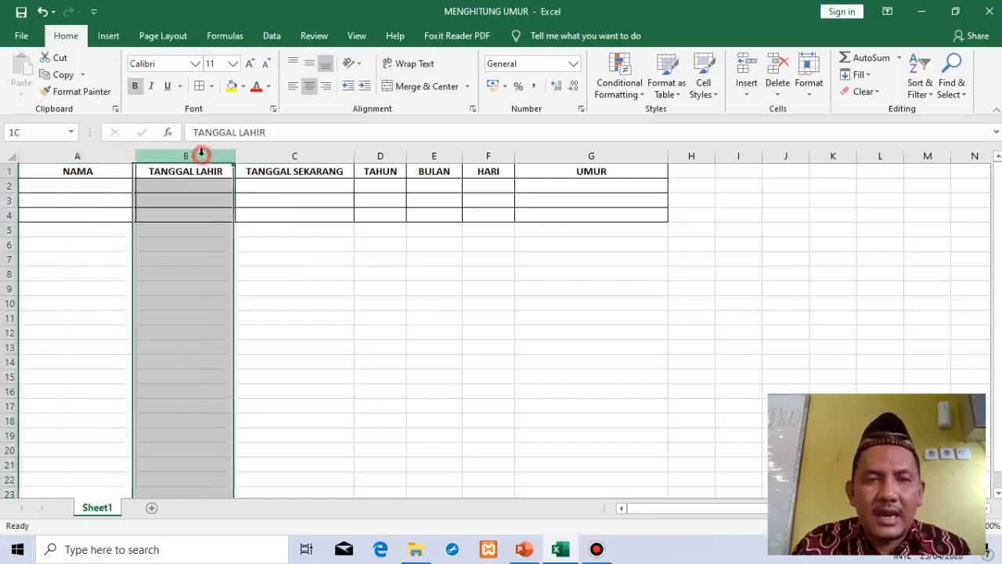
left_click(298, 155)
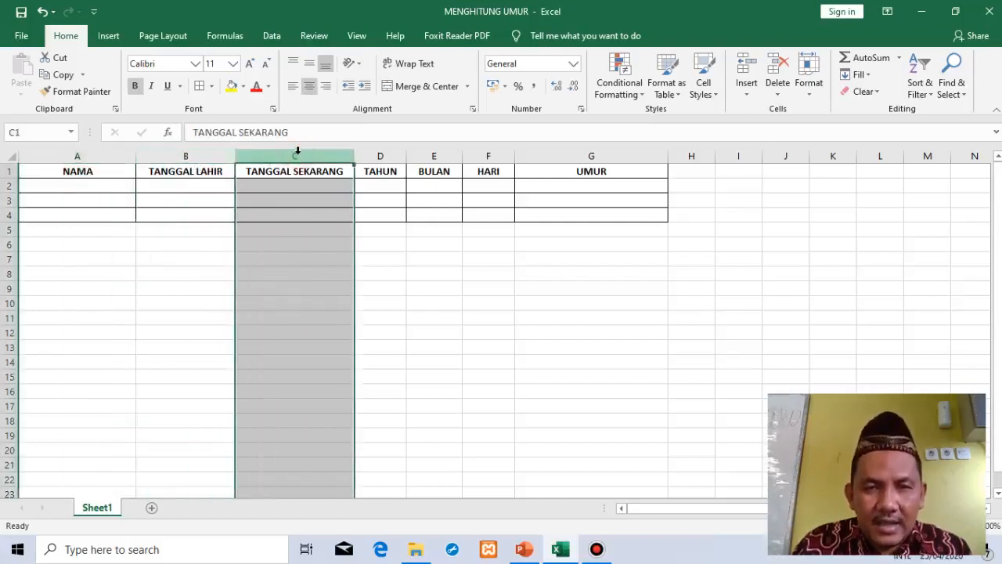
left_click(384, 155)
left_click(450, 156)
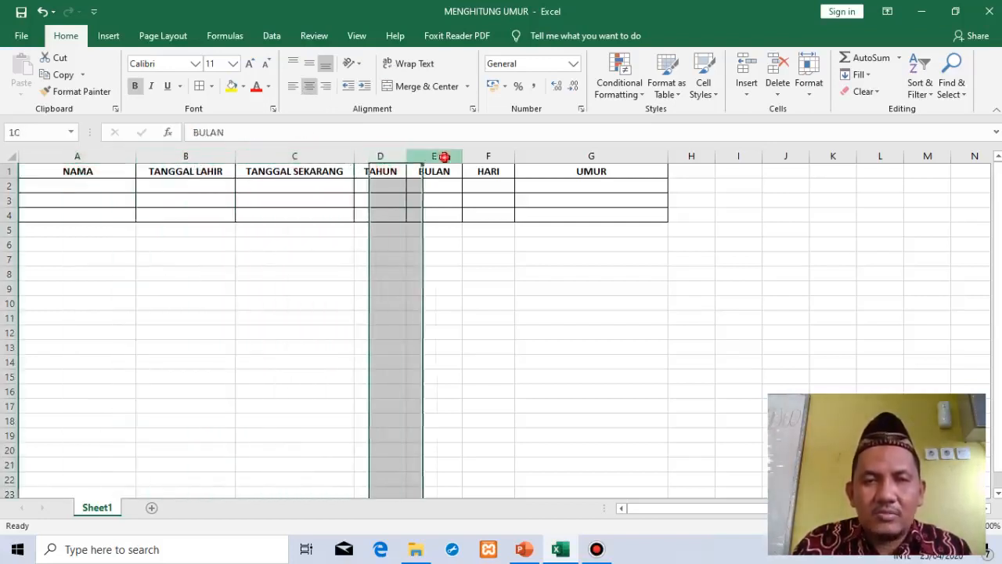
left_click(504, 157)
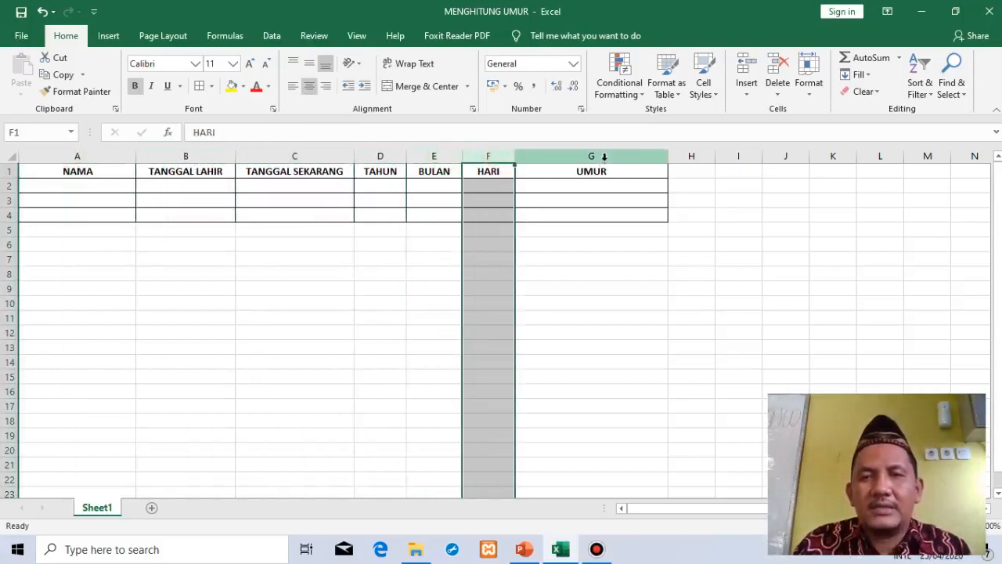
left_click(604, 157)
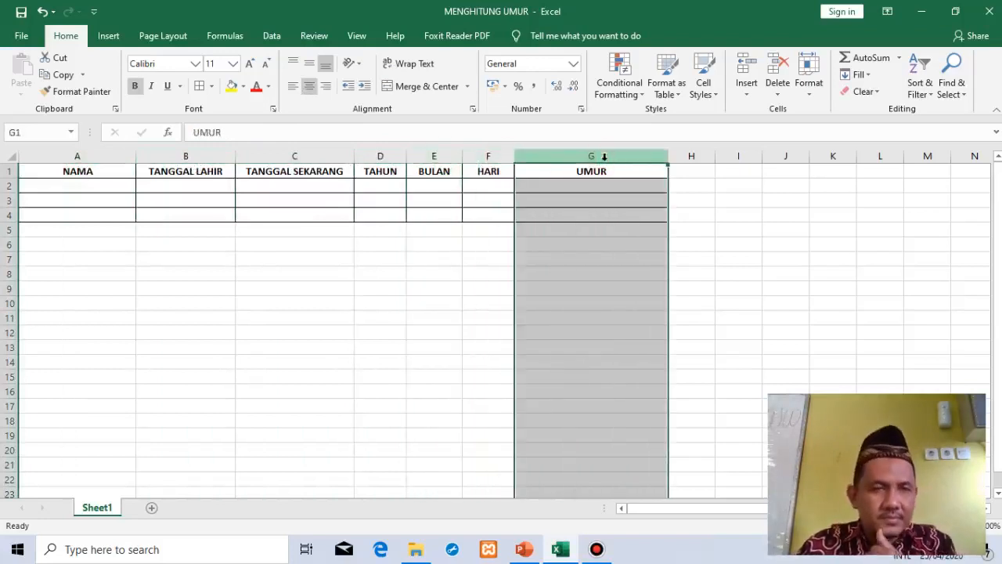
left_click(773, 202)
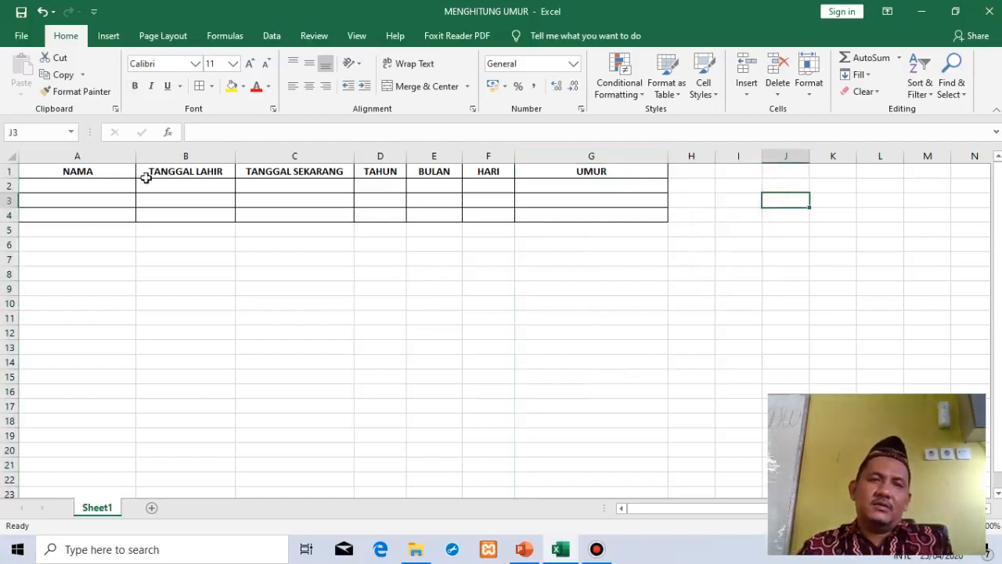
left_click(640, 290)
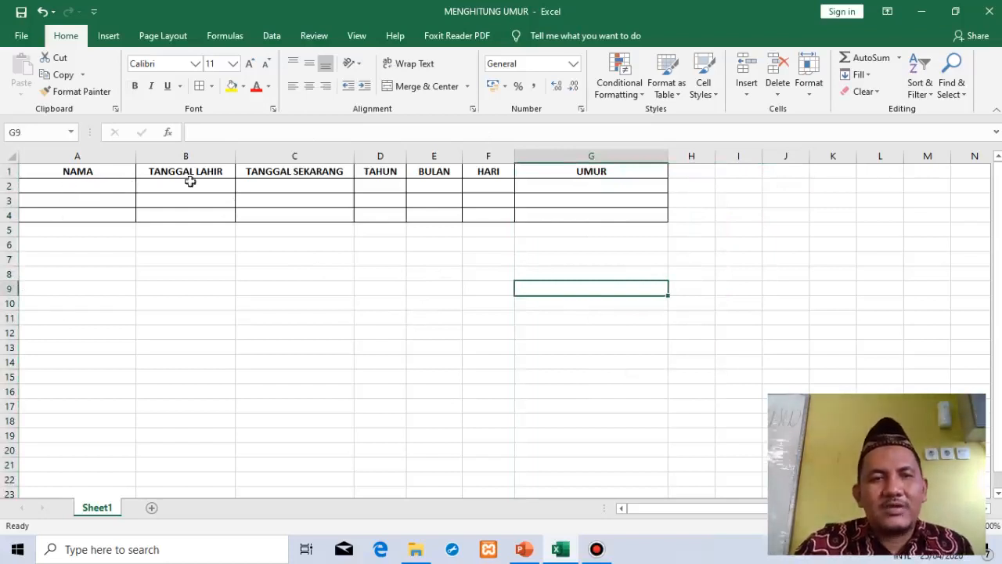
Enter the first person's name in A2, retyped in uppercase, then move to B2.
left_click(73, 186)
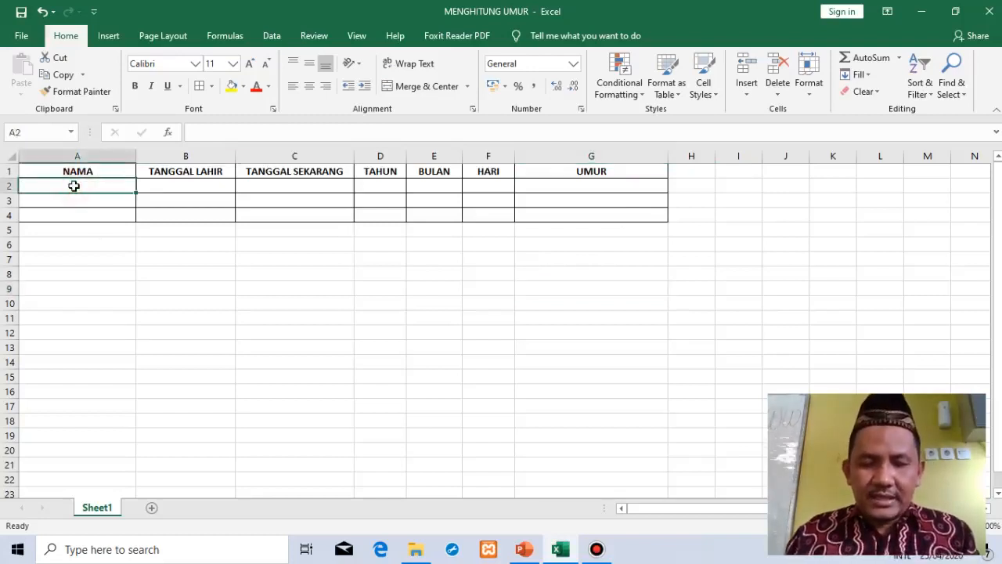
type("a")
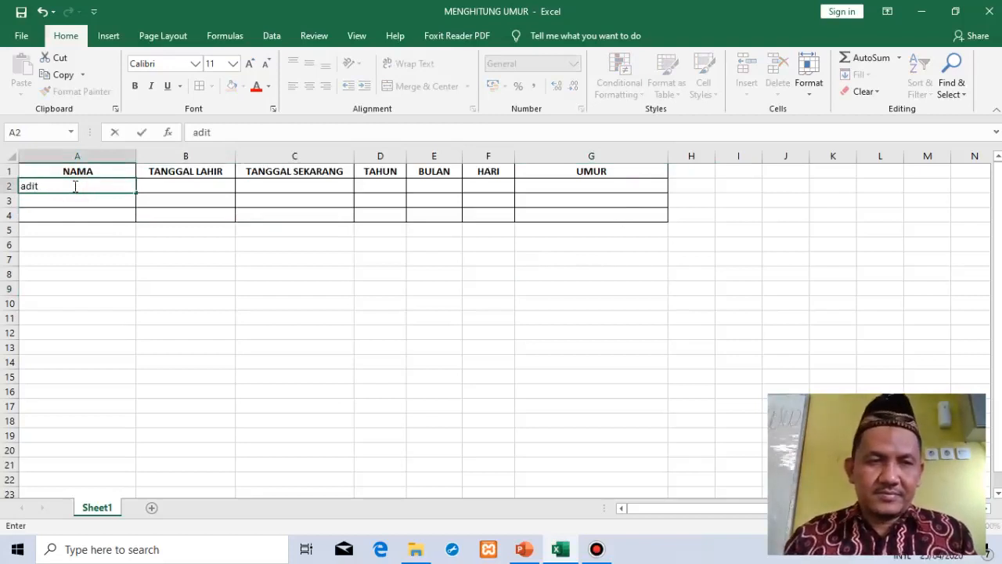
type("dit")
left_click_drag(76, 186, 4, 186)
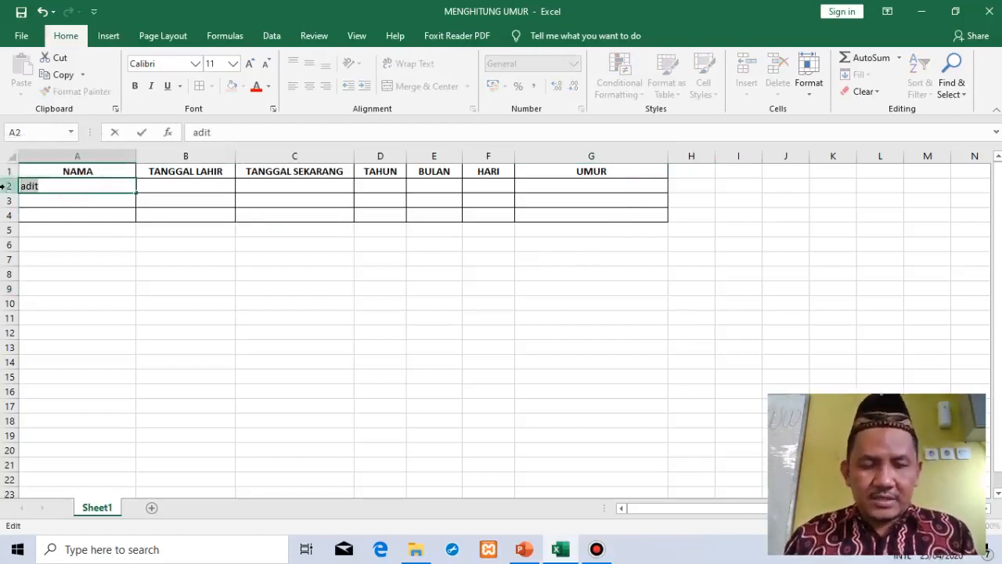
type("ADI")
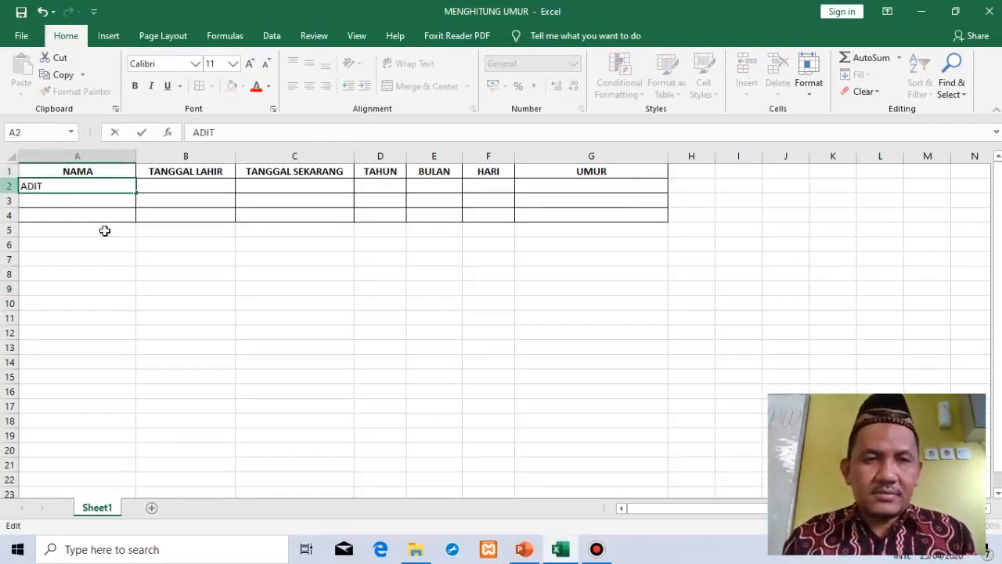
type("T")
left_click(190, 188)
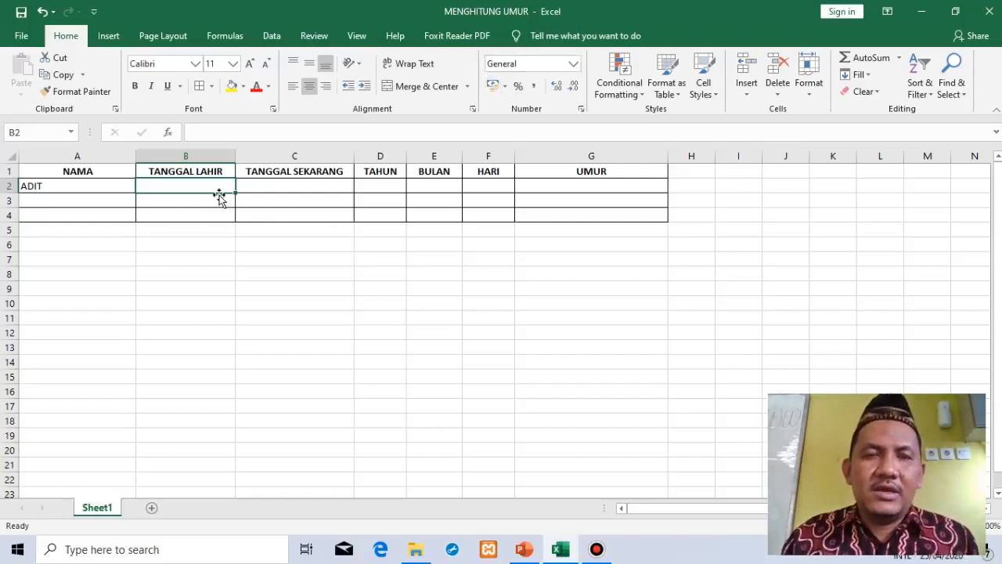
Apply the 14/03/2012 Date format to cells B2:C2 via the Format Cells dialog.
left_click(279, 194)
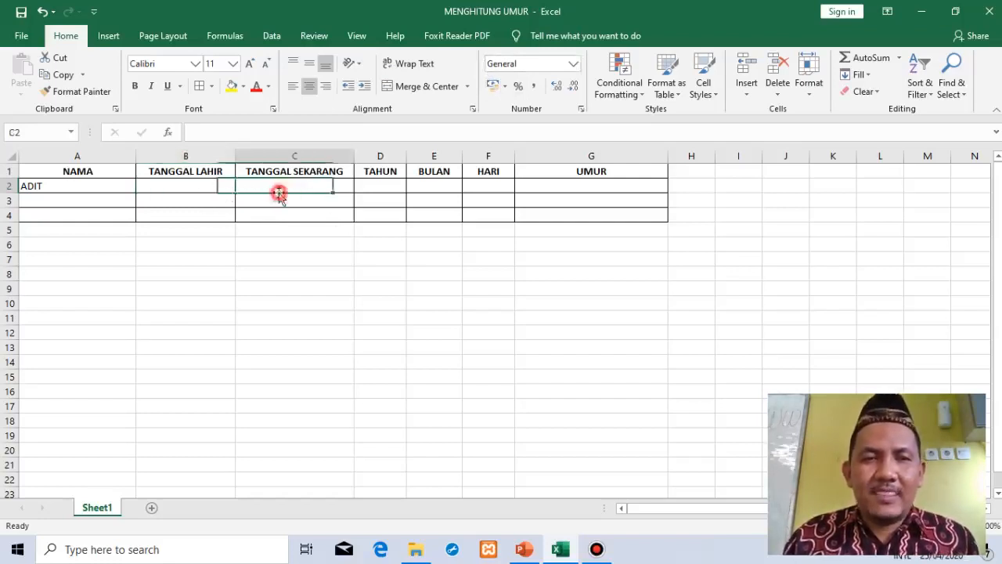
left_click(160, 187)
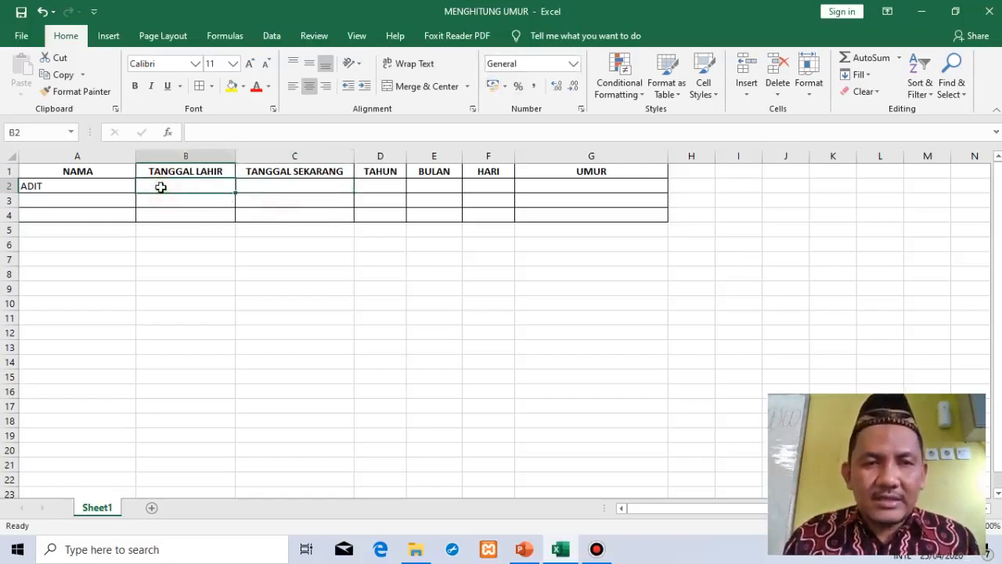
left_click_drag(160, 186, 253, 184)
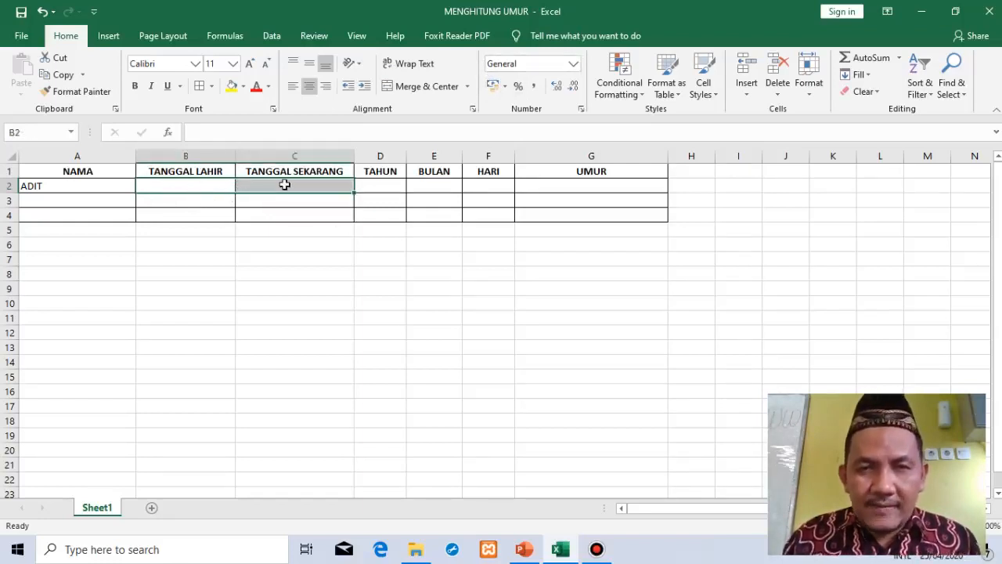
left_click(581, 109)
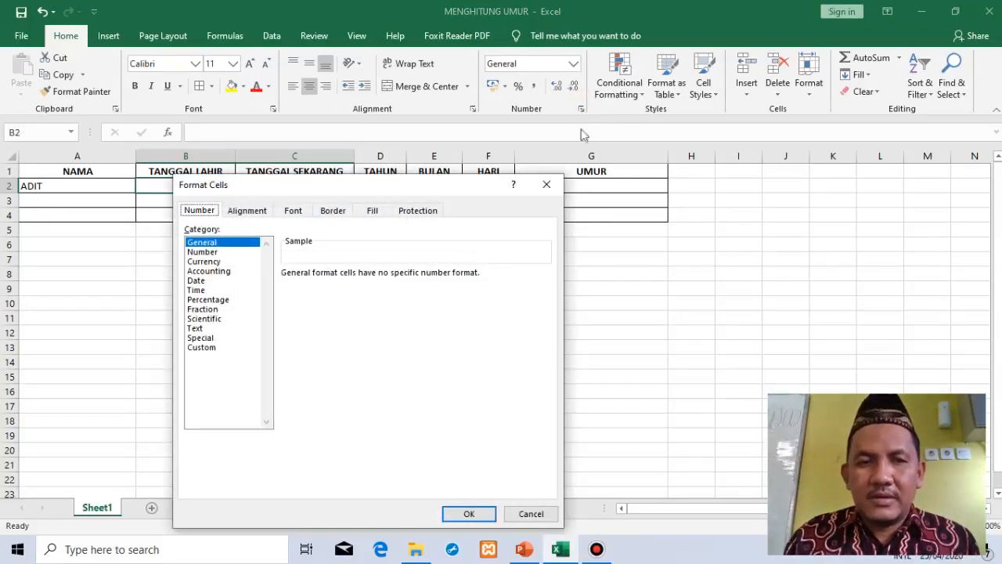
left_click(197, 282)
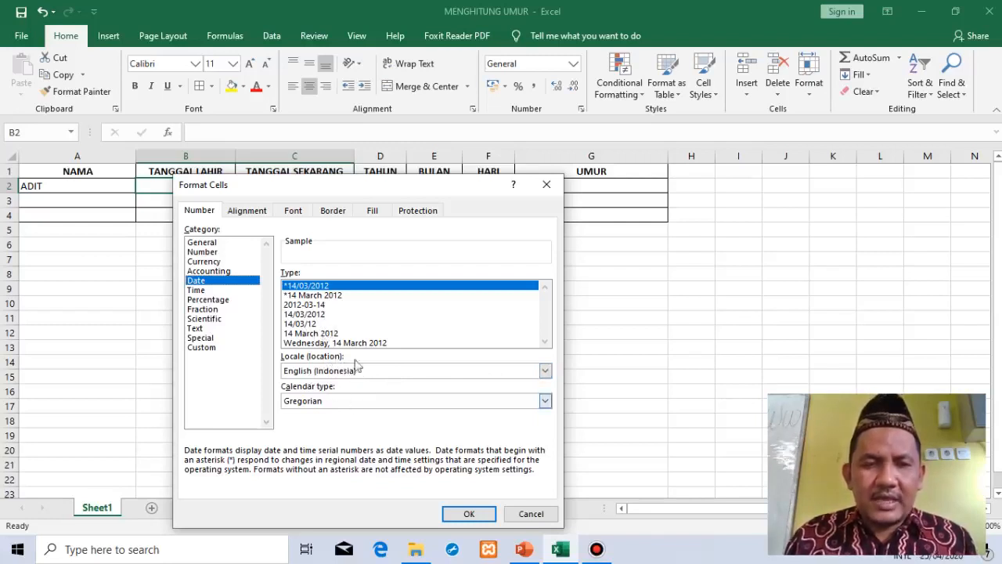
left_click(307, 315)
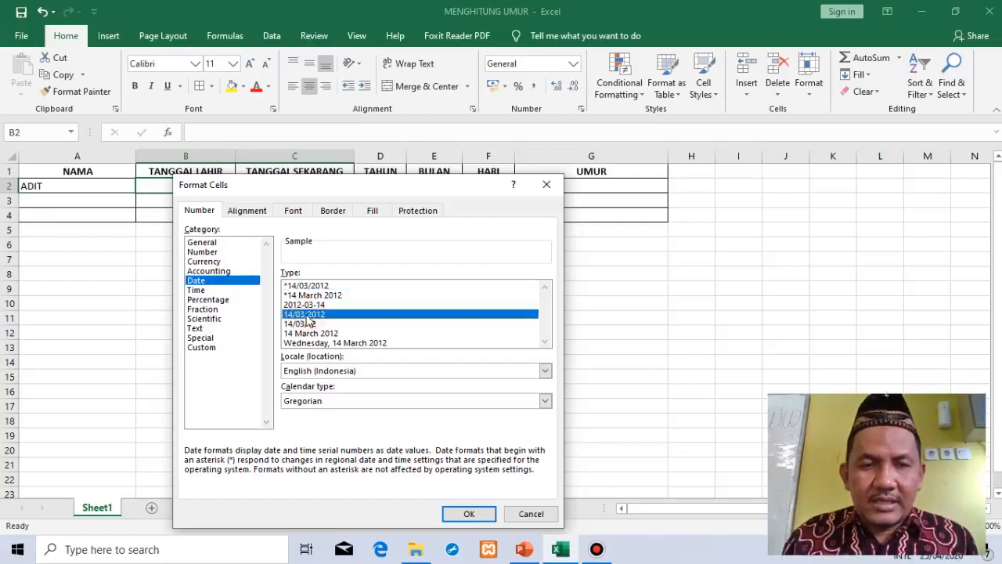
left_click(471, 515)
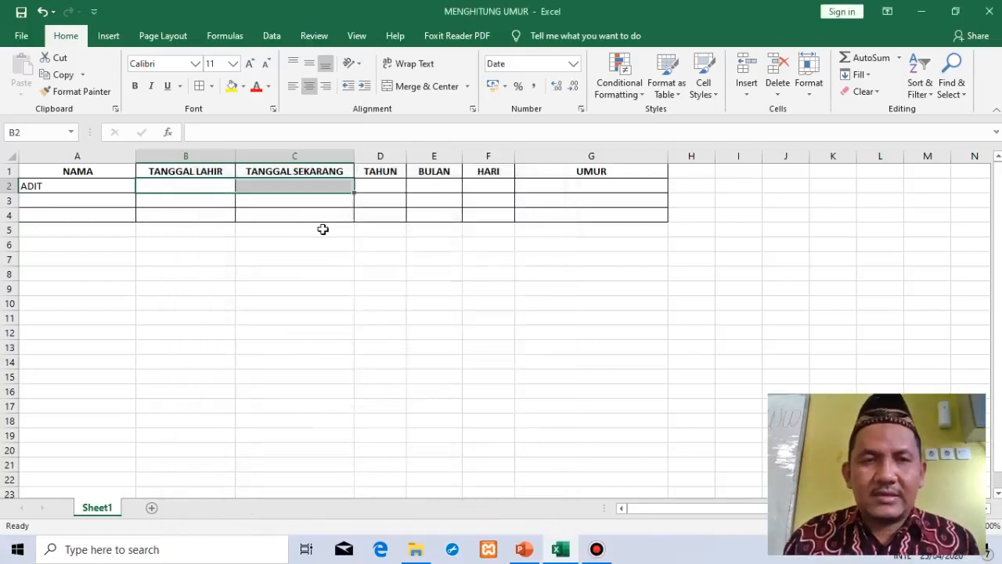
left_click(311, 187)
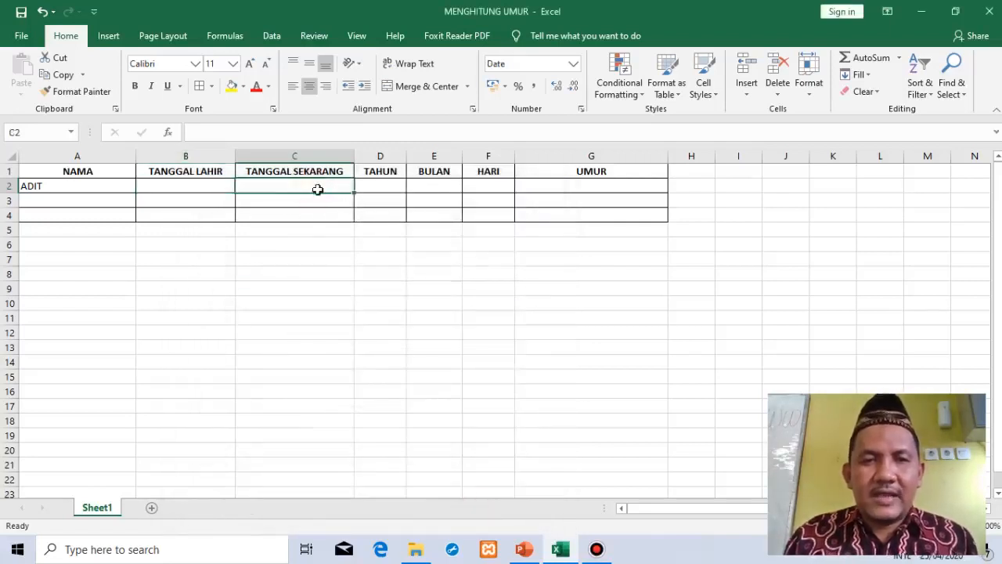
left_click(190, 184)
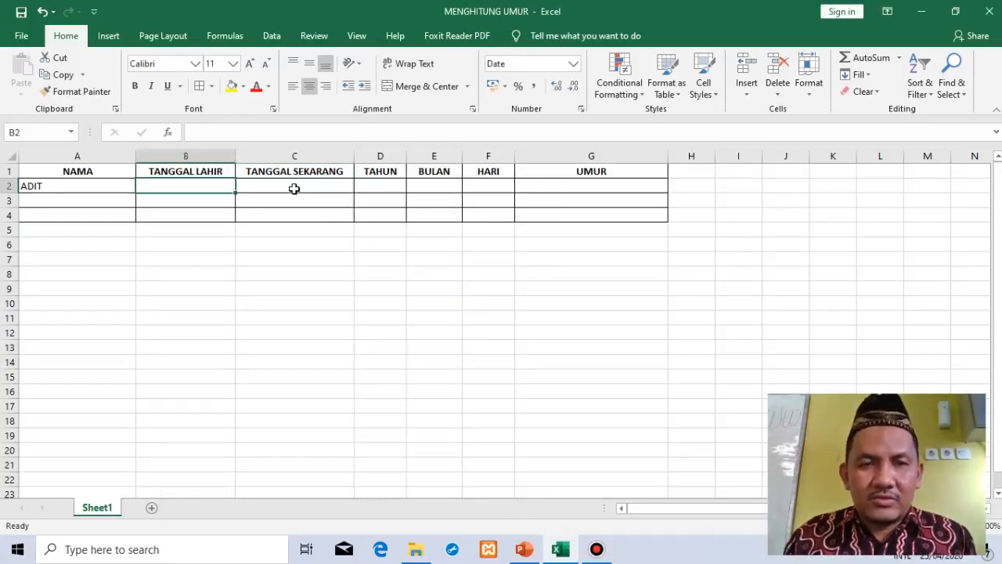
left_click(294, 189)
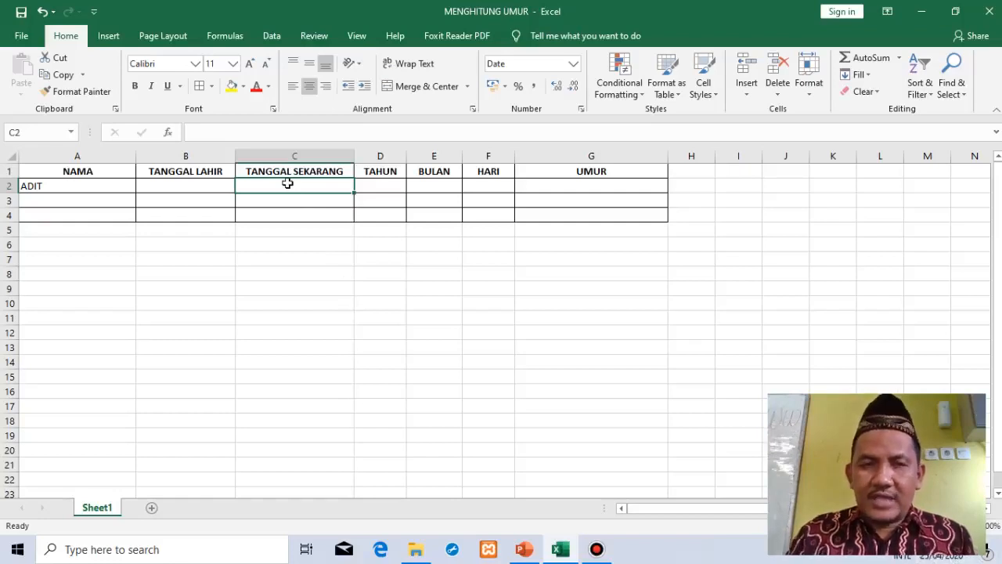
Enter =TODAY() in C2 so it shows 25/04/2020, then check its formula.
type("=")
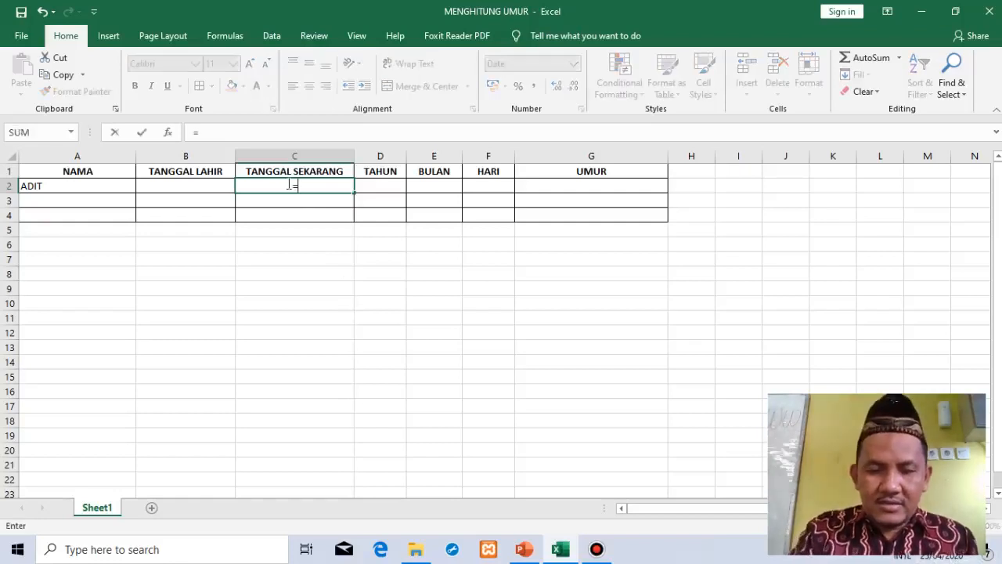
type("TODAY")
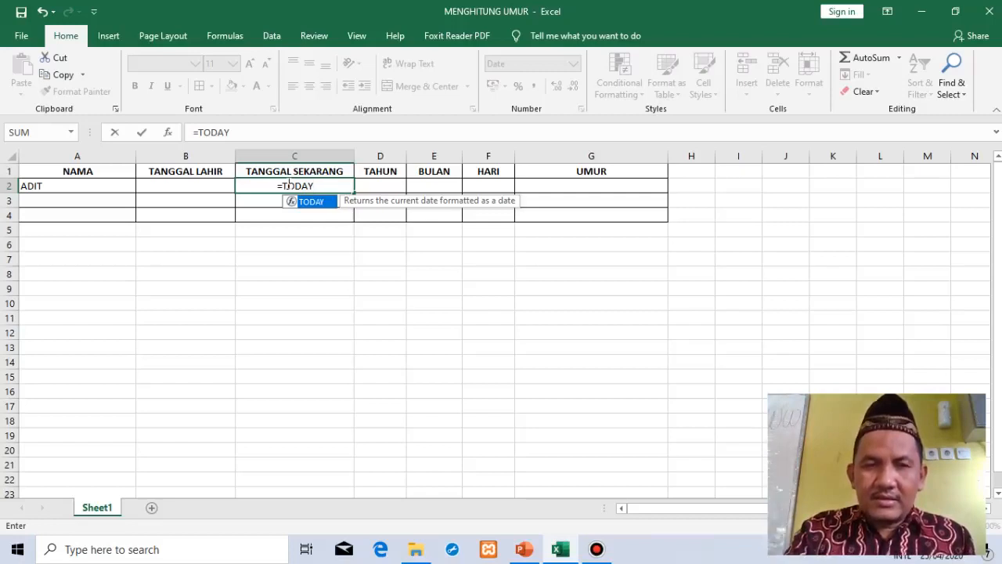
type("(")
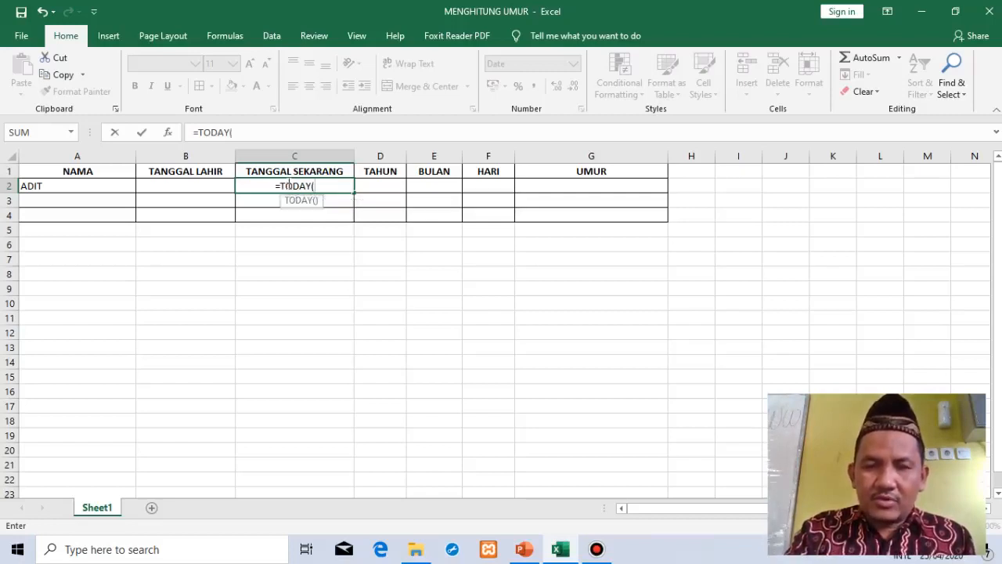
type(")")
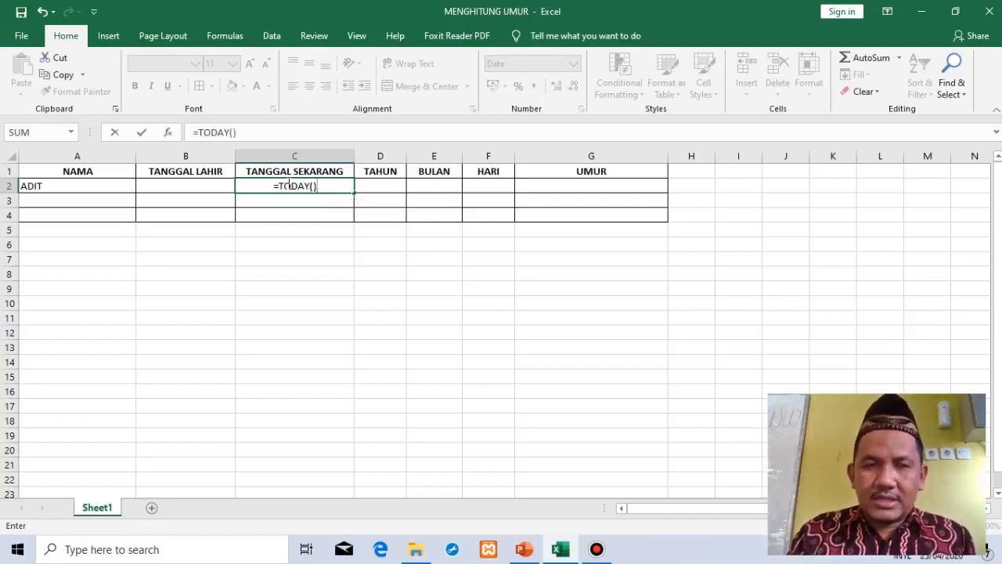
key("Return")
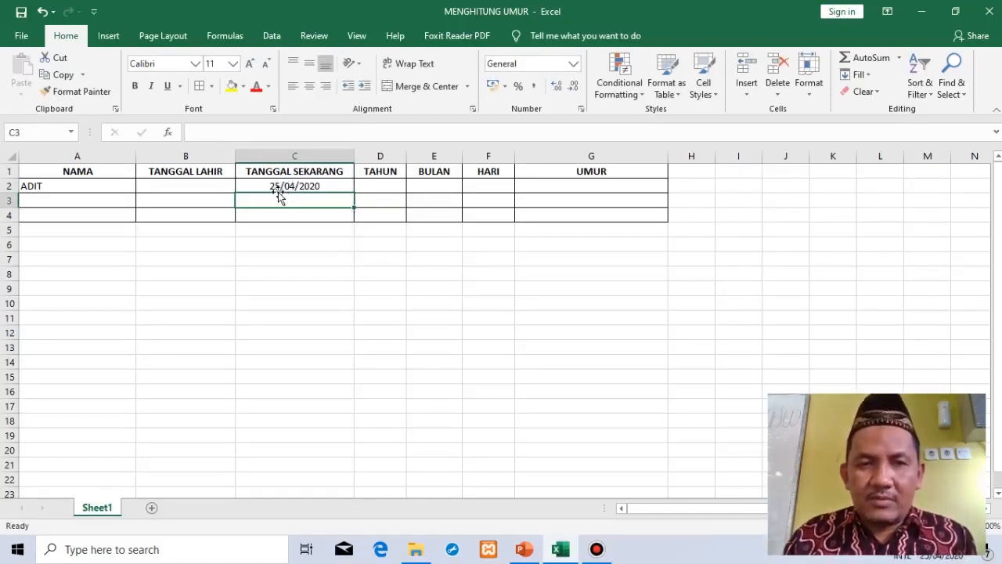
left_click(328, 185)
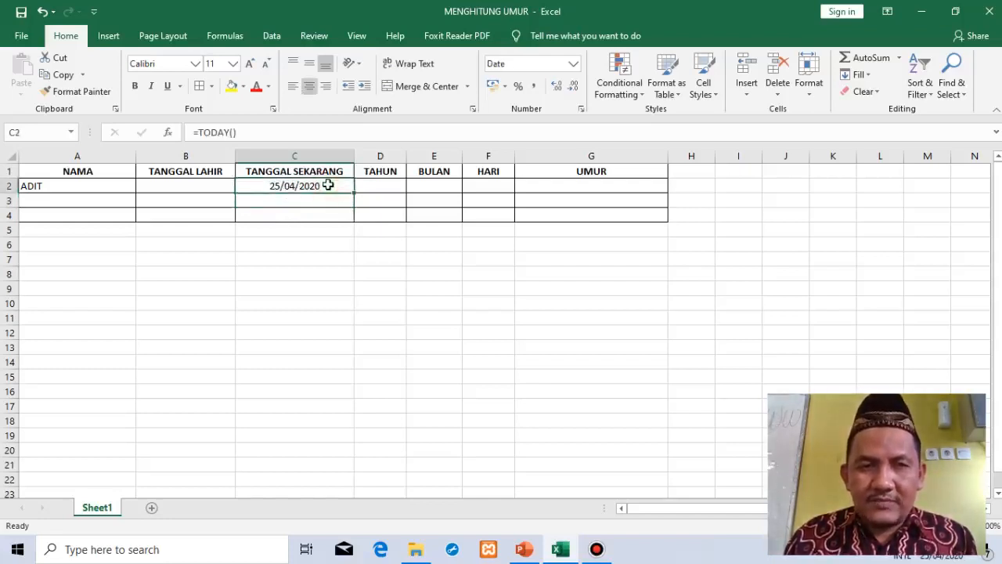
left_click(306, 207)
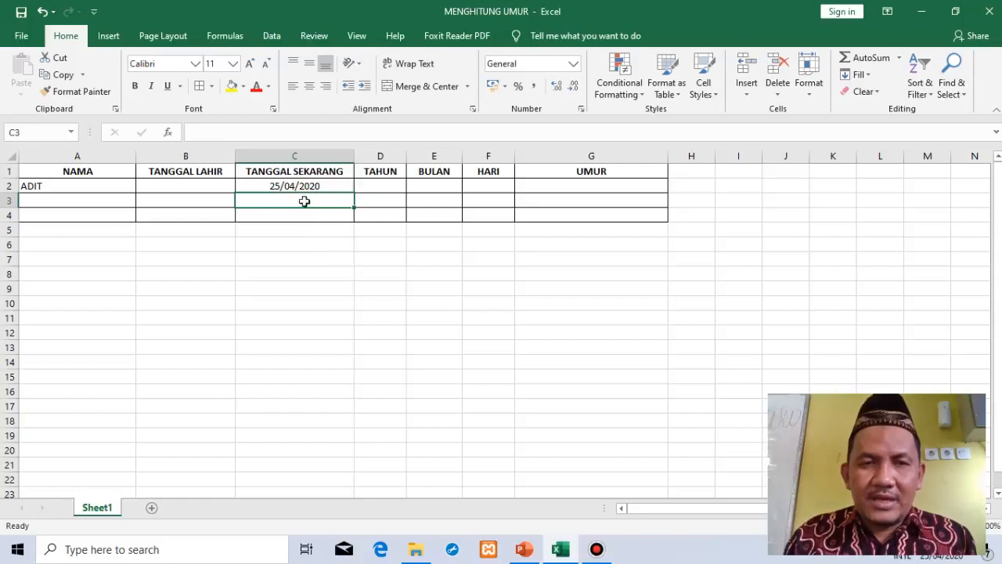
left_click(286, 185)
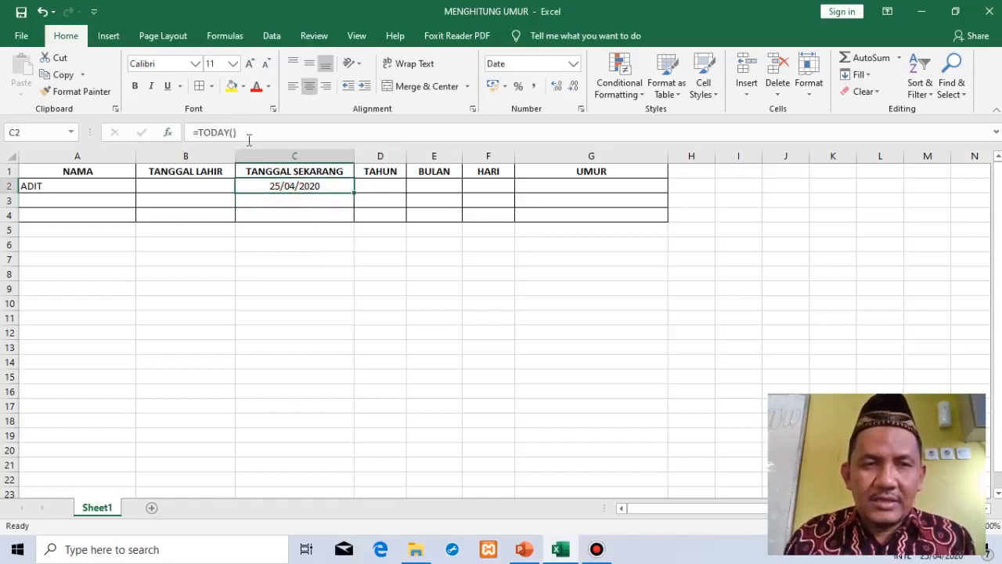
Start =DATEDIF in D2 with B2 as start date and C2 as end date.
left_click(379, 187)
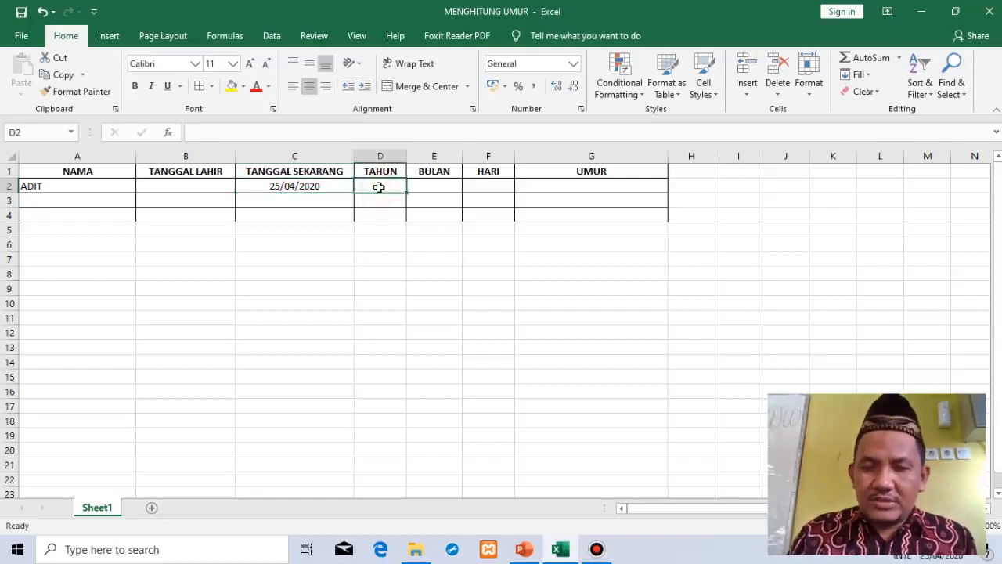
type("=")
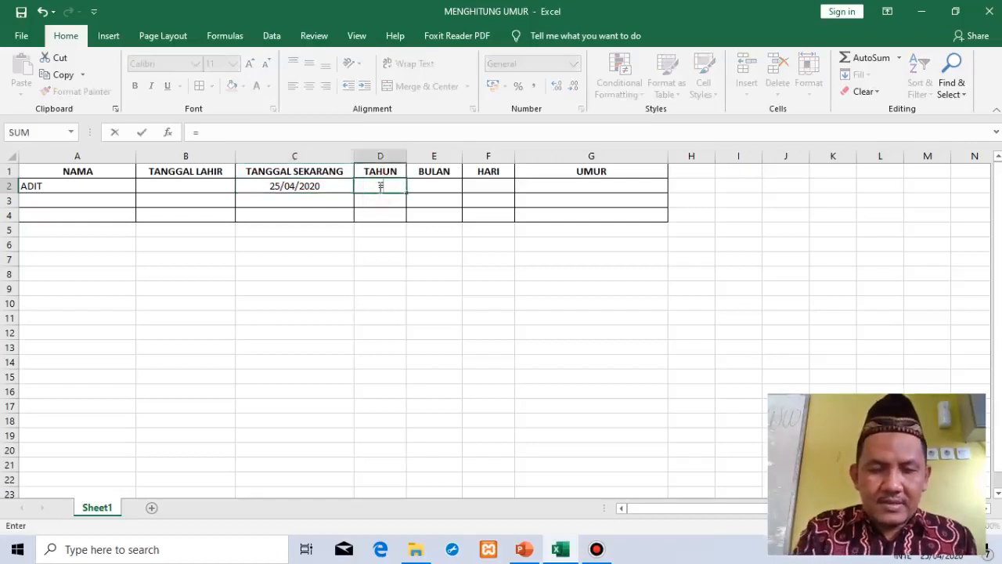
type("DATEDI")
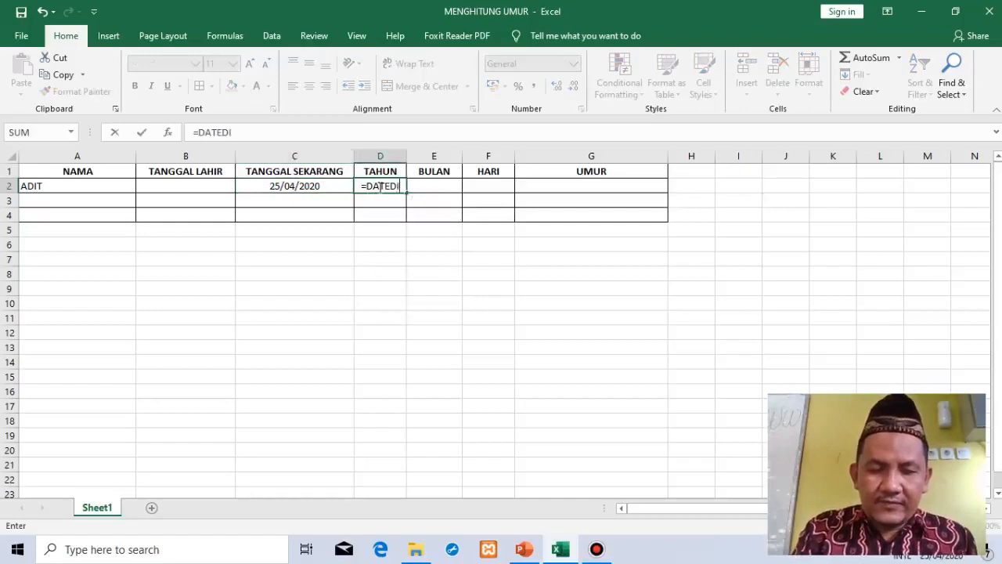
type("F")
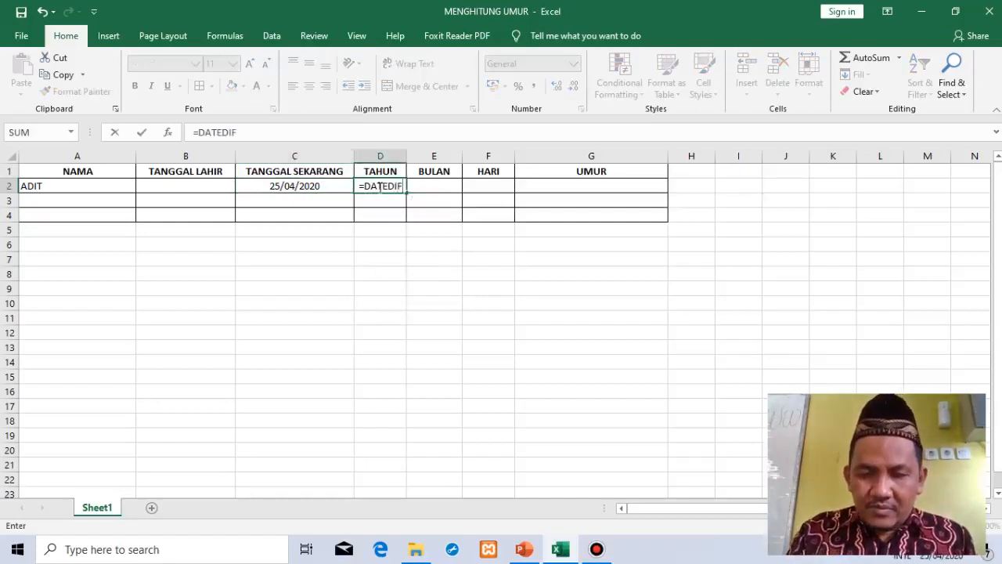
type("(")
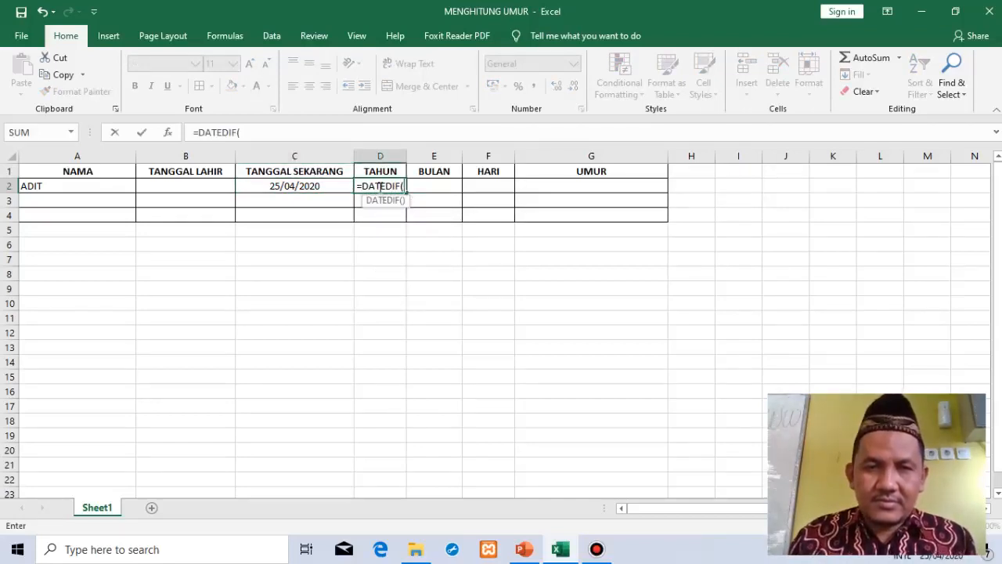
left_click(191, 186)
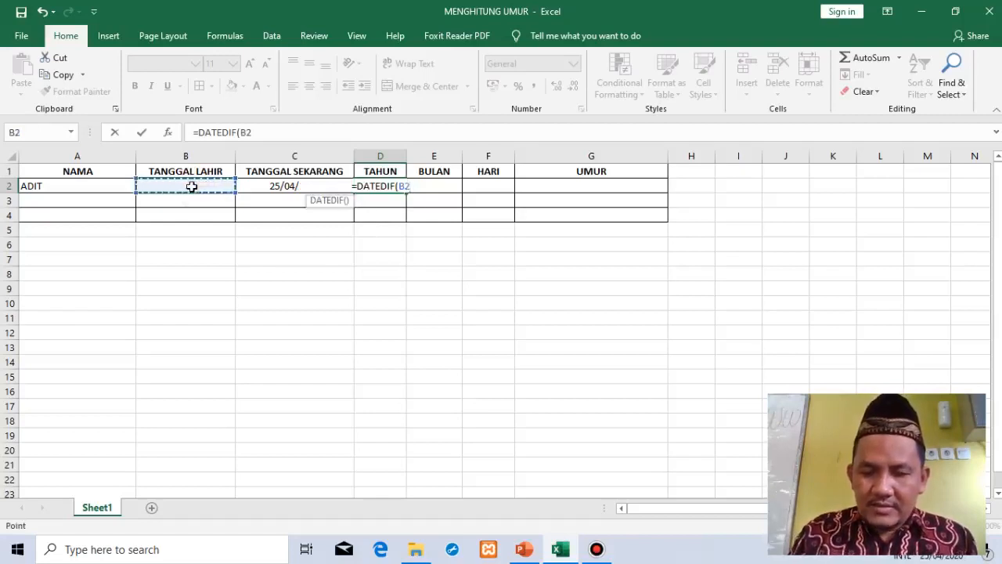
type(";")
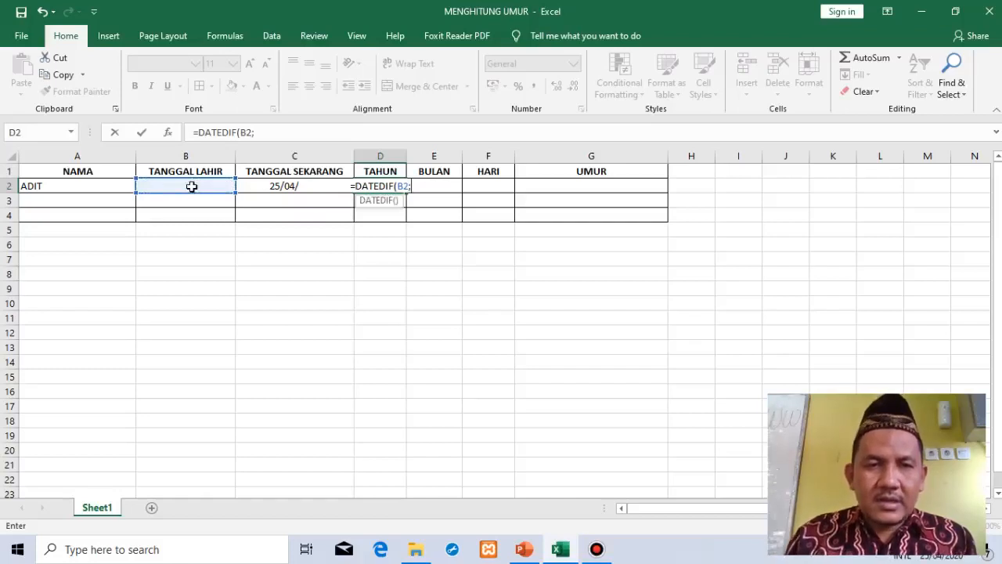
left_click(290, 186)
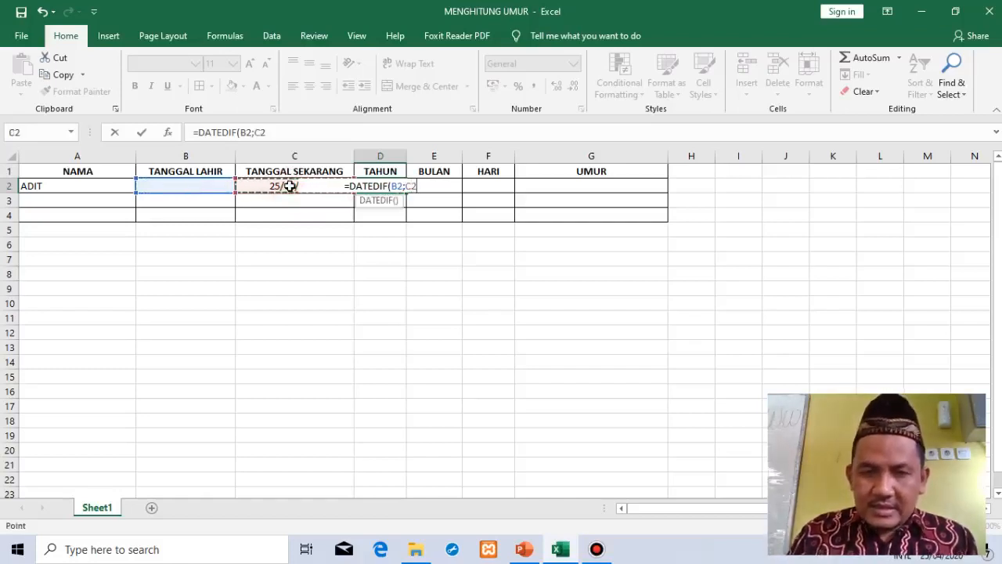
type(";")
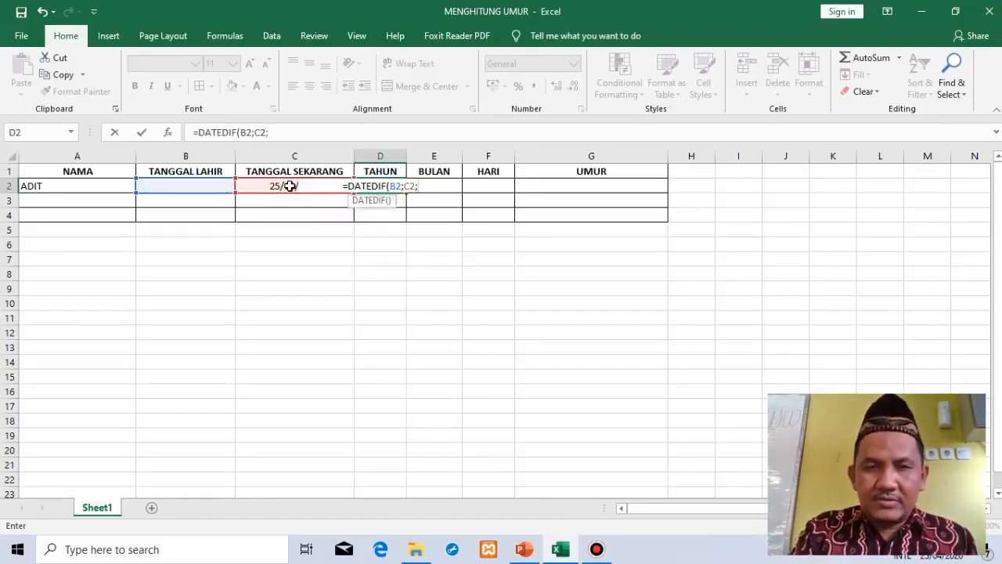
Finish the formula with the "Y" unit and enter it, showing 120 years.
type("\"Y")
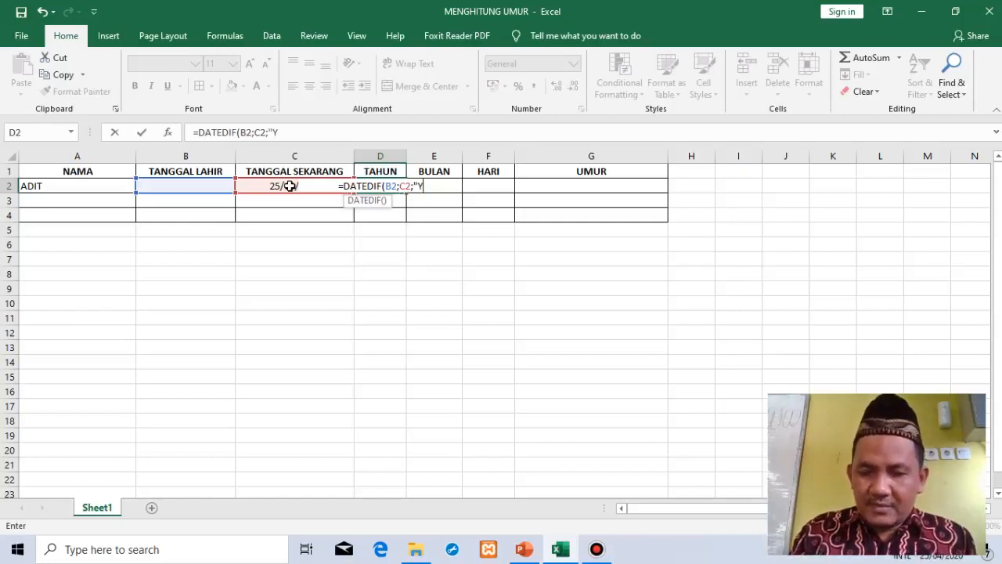
key("BackSpace")
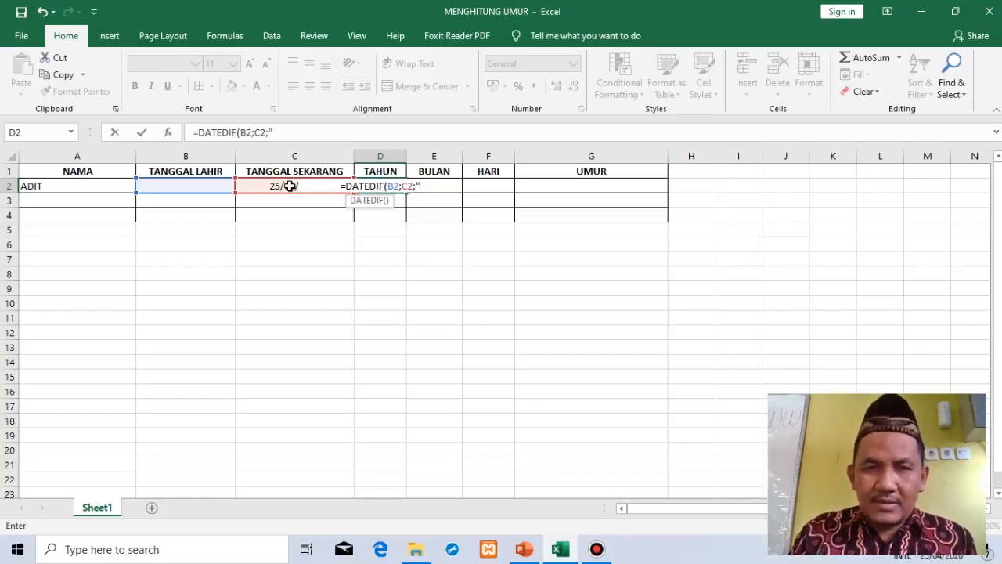
key("BackSpace")
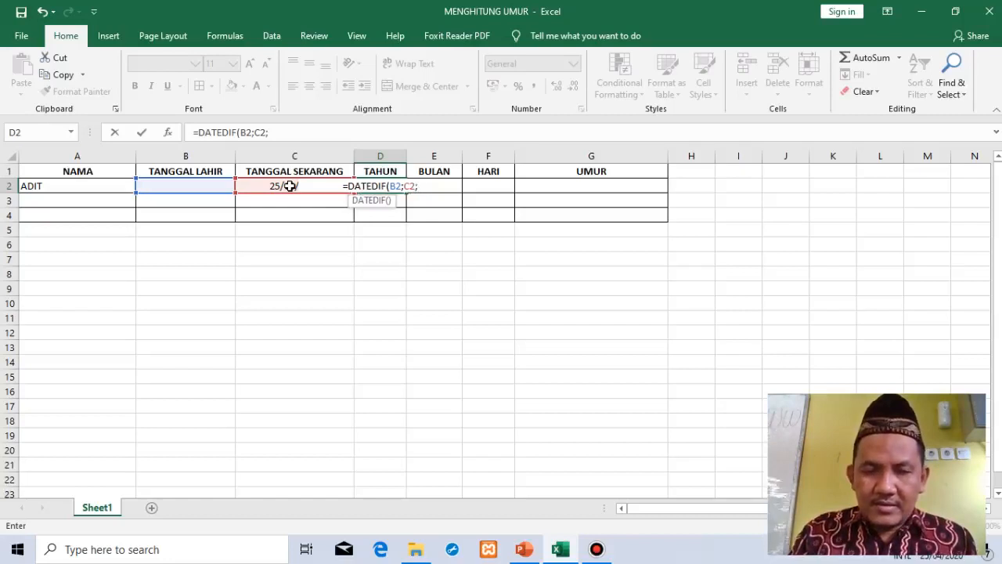
type("\"y")
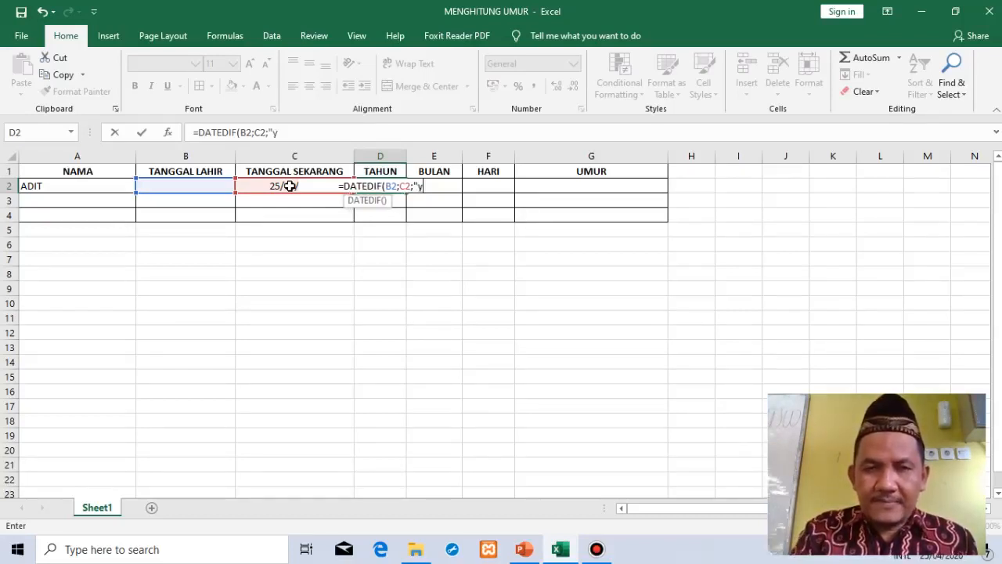
key("BackSpace")
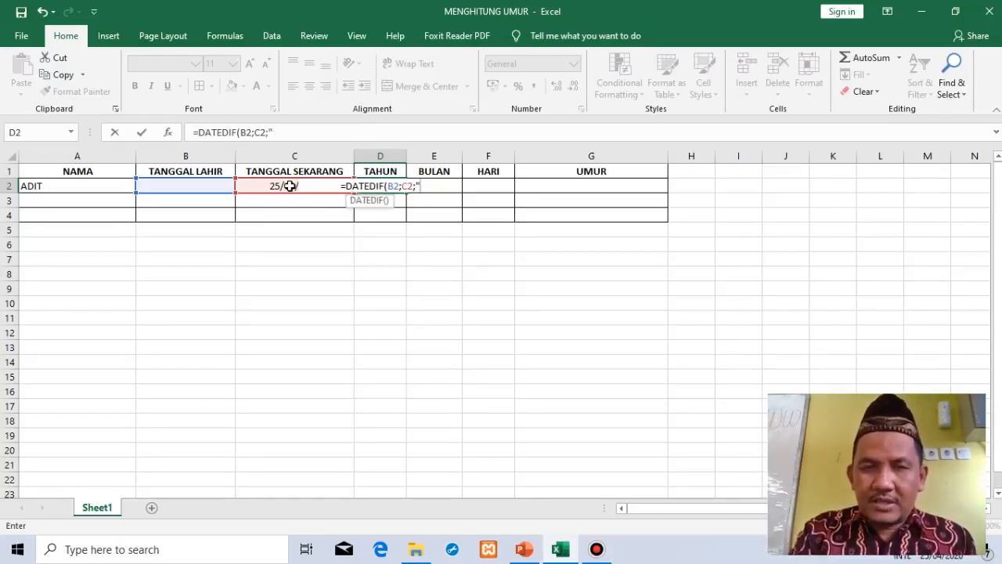
type("Y")
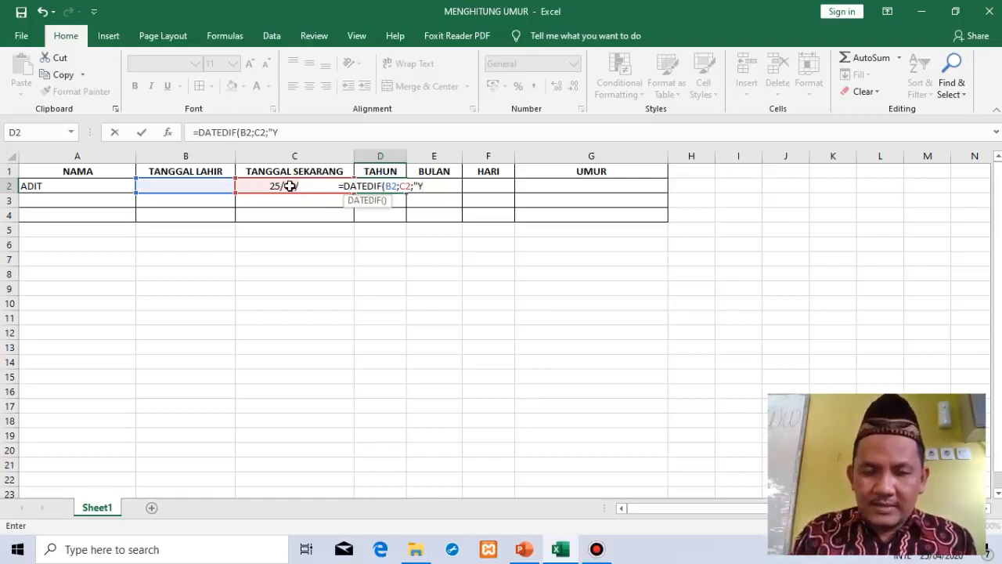
type("\"")
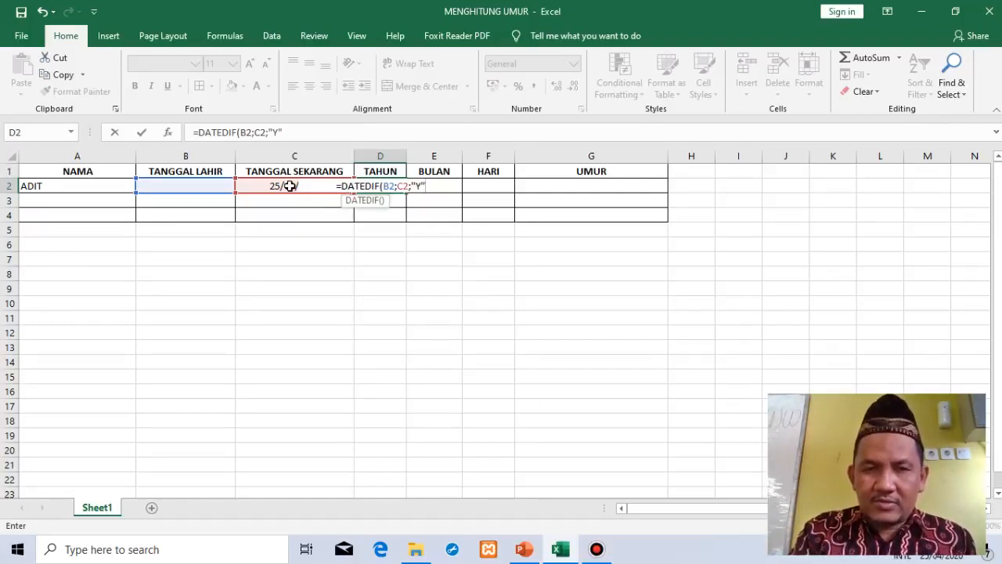
type(")")
key("Return")
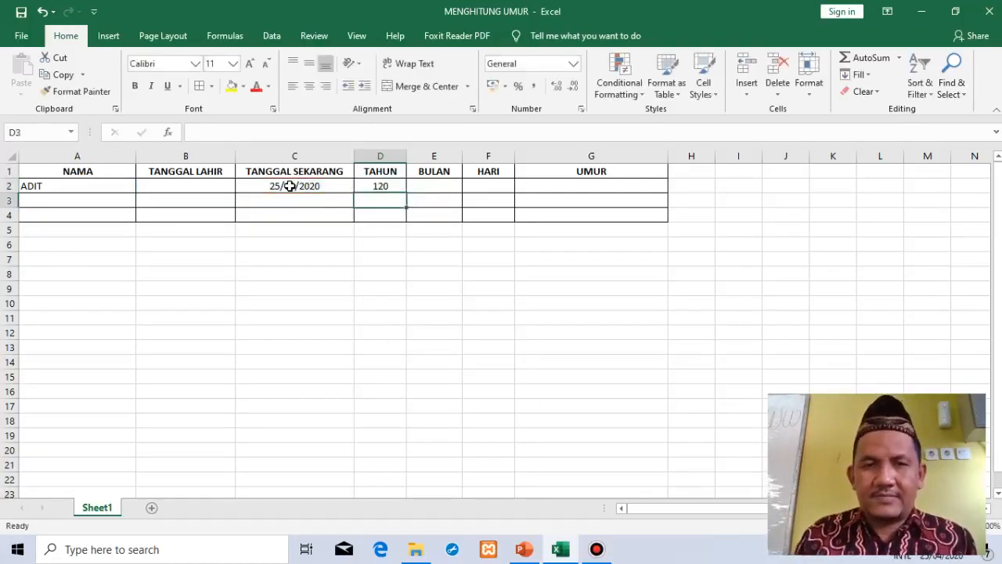
left_click(386, 188)
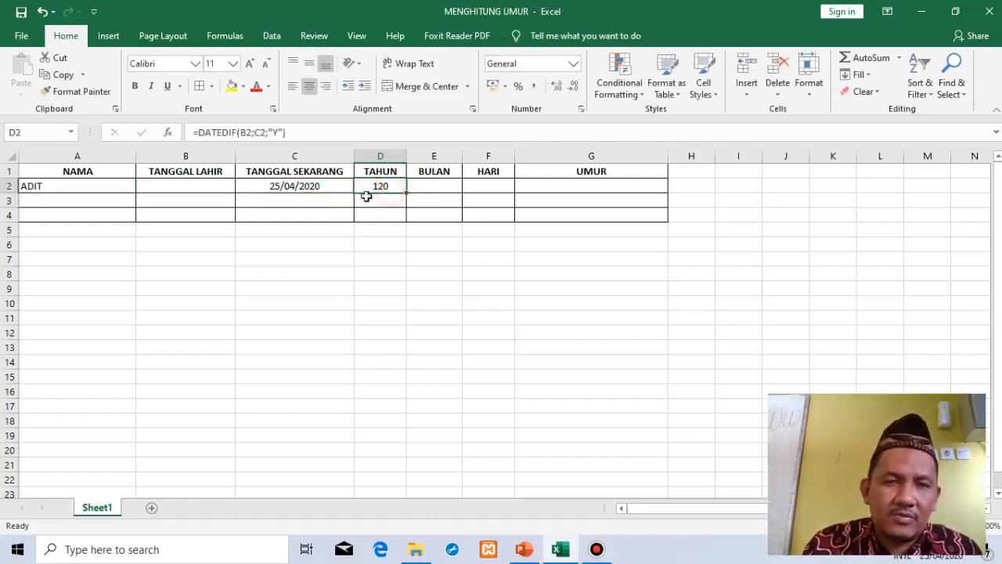
left_click(175, 188)
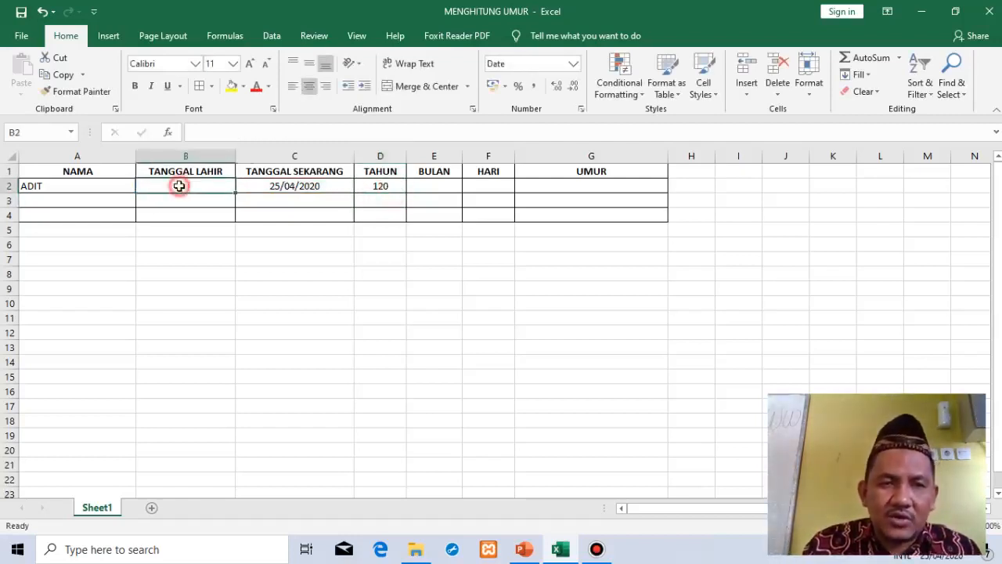
left_click(385, 188)
left_click(453, 184)
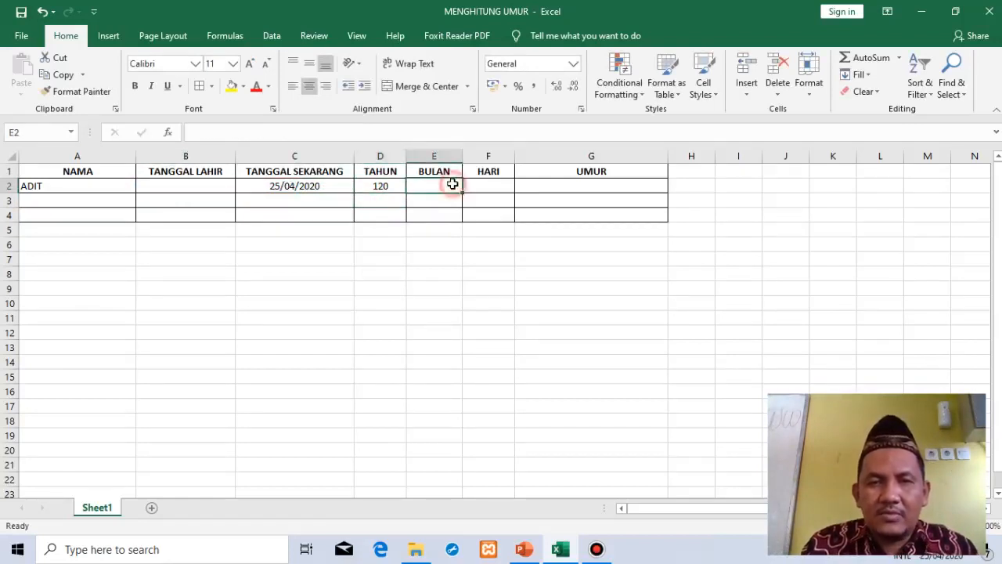
left_click(385, 186)
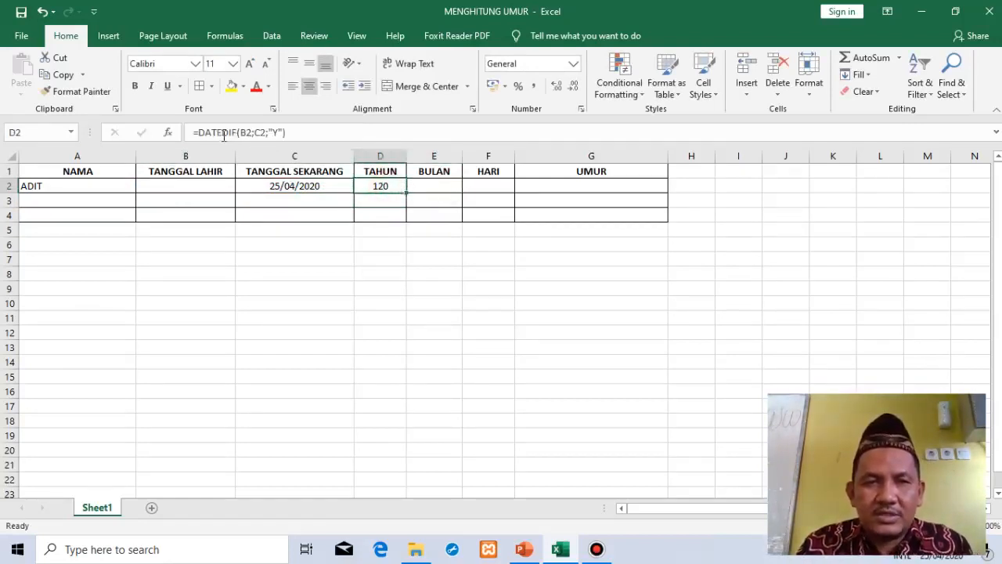
left_click(432, 187)
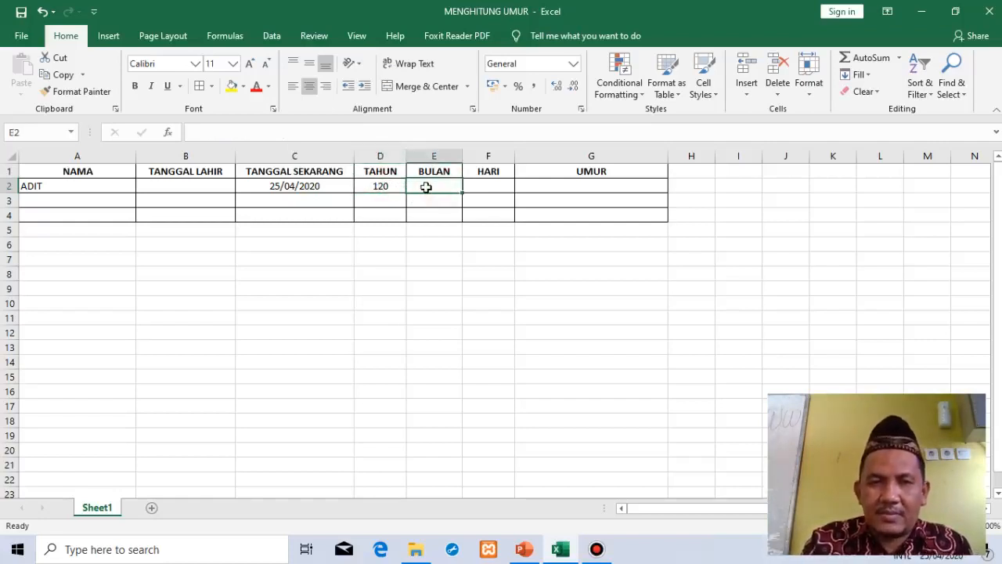
Begin =DATEDIF(B2 in E2, dismissing the comma-separator error and deleting the comma.
type("=D")
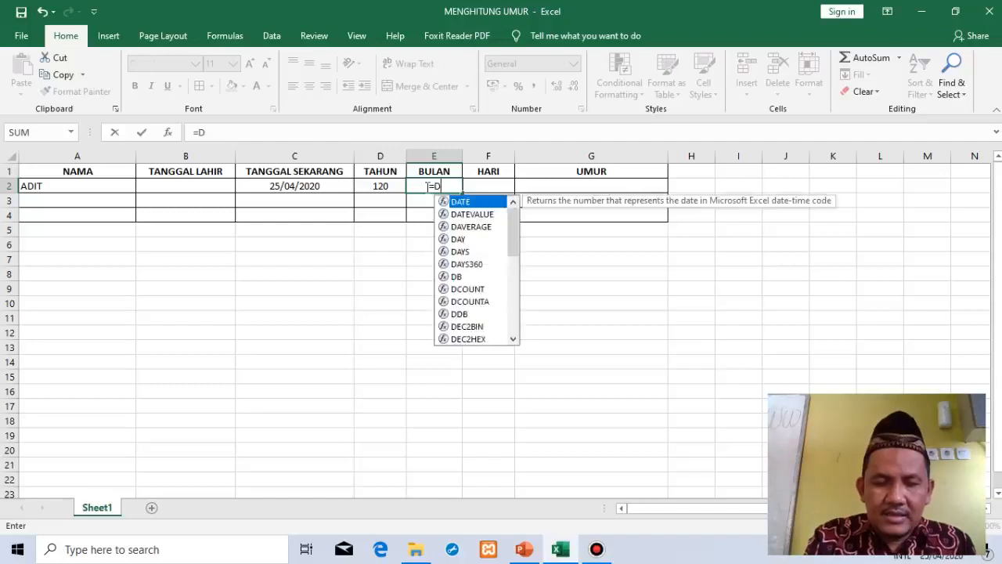
type("ATEDI")
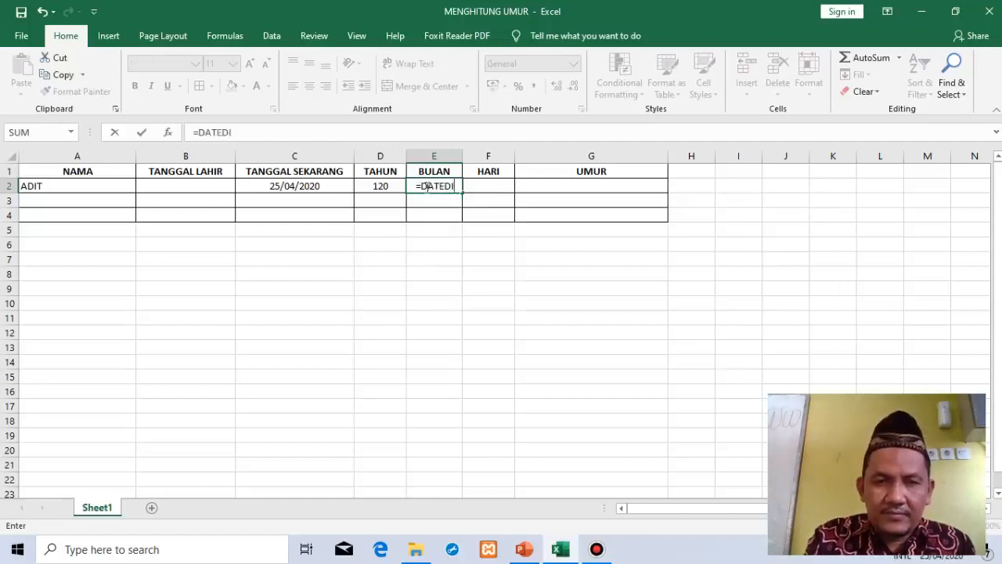
type("F")
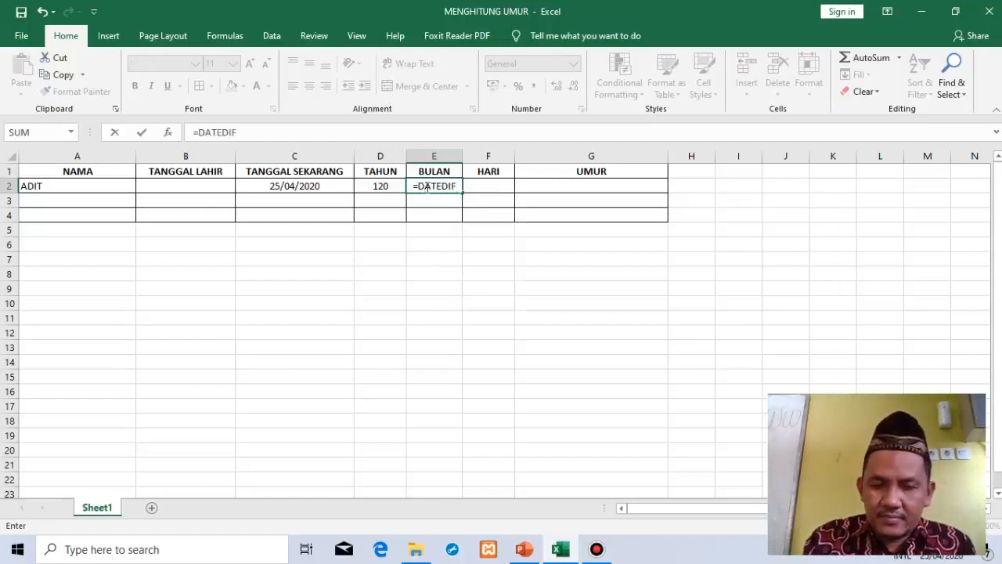
type("(")
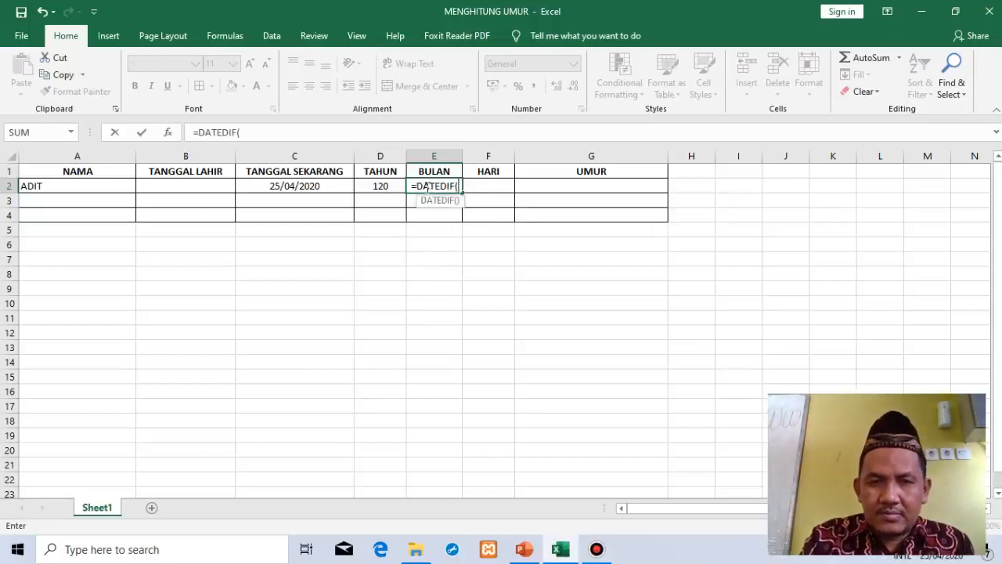
left_click(221, 187)
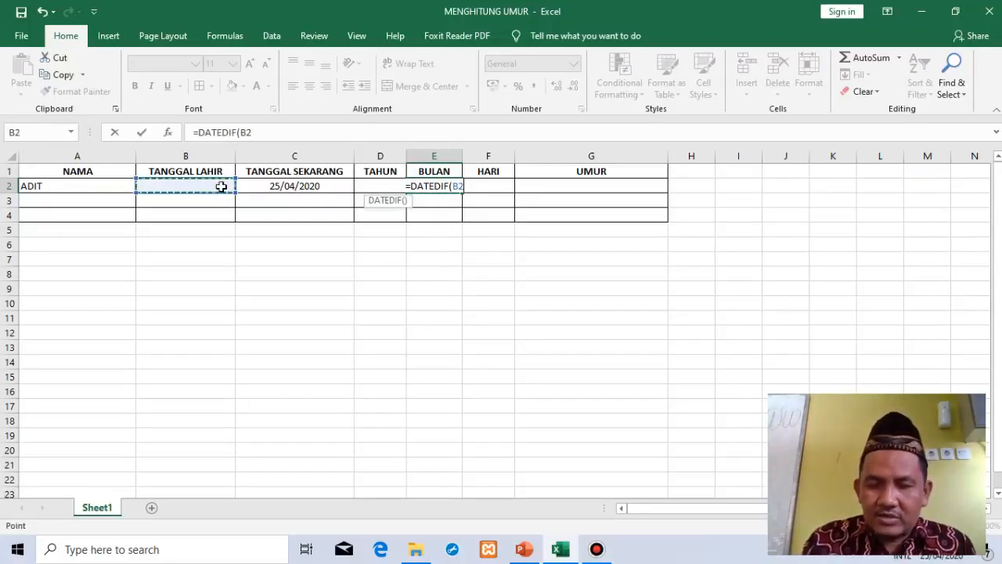
type(",")
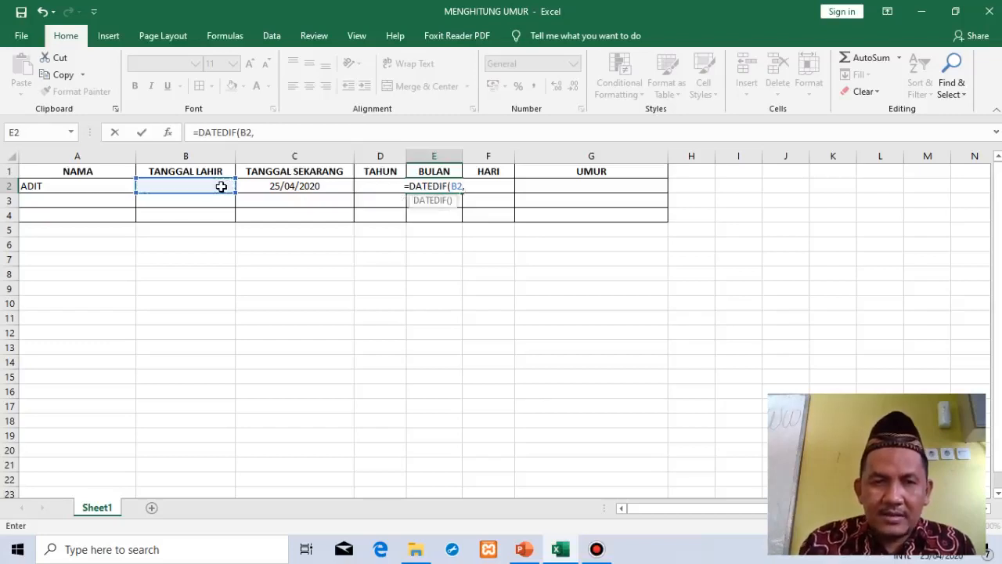
left_click(299, 187)
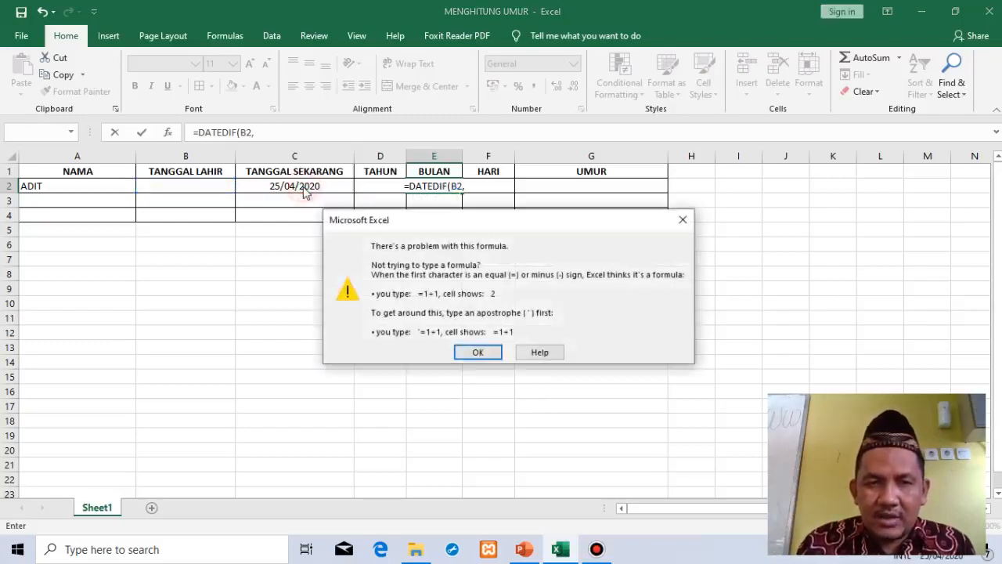
left_click(483, 351)
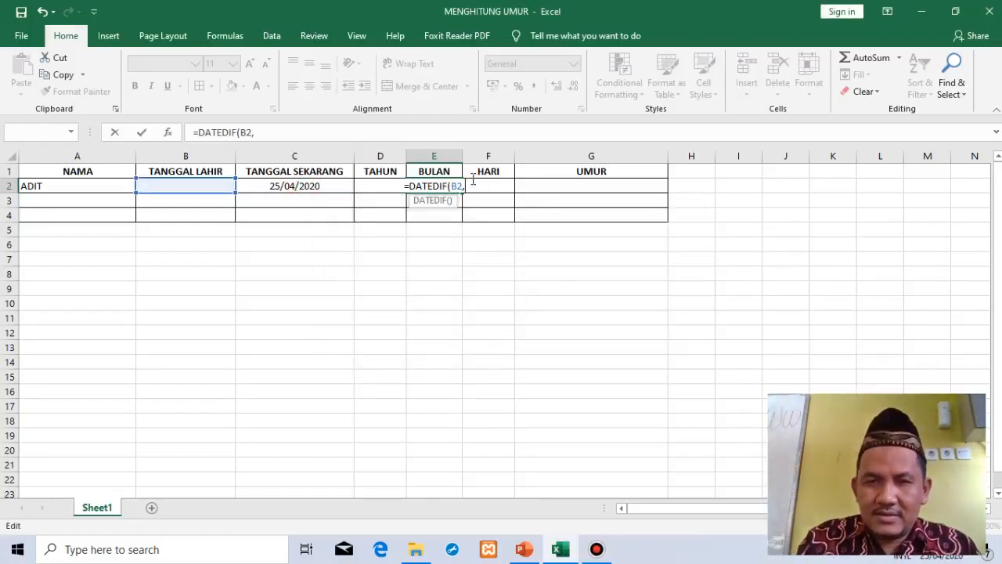
key("BackSpace")
Complete E2 as =DATEDIF(B2;C2;"YM") so it shows 3 months.
type(";")
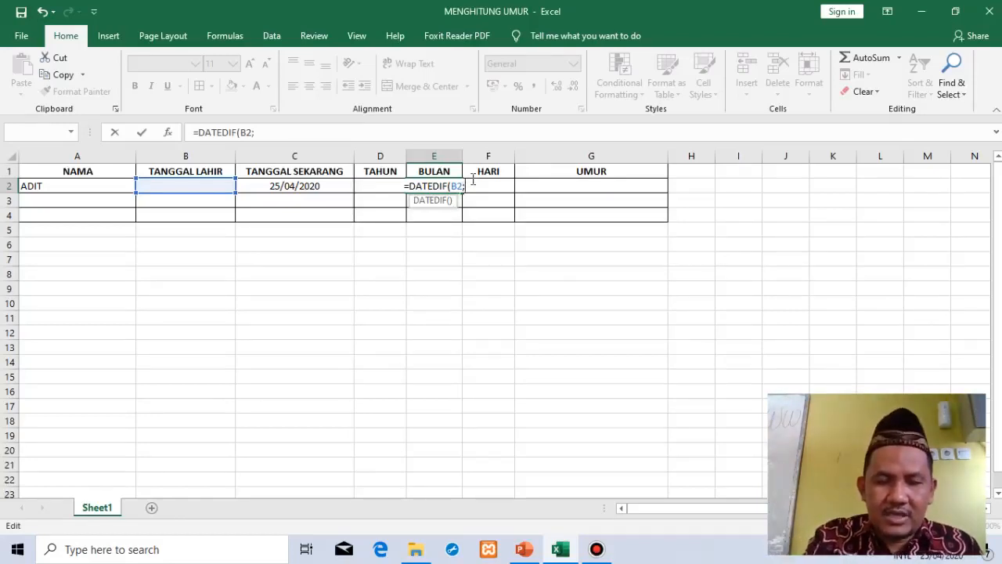
left_click(286, 187)
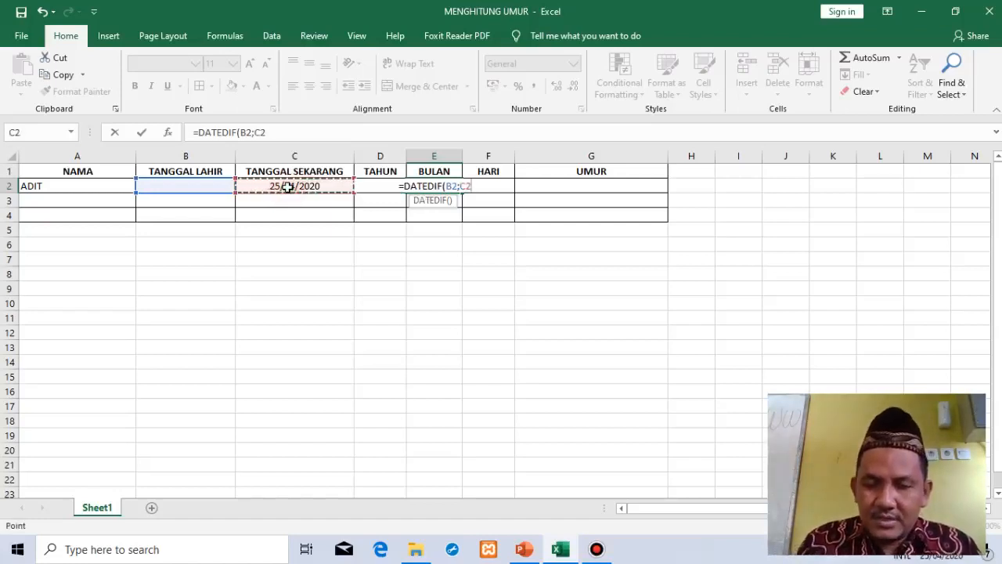
type(";")
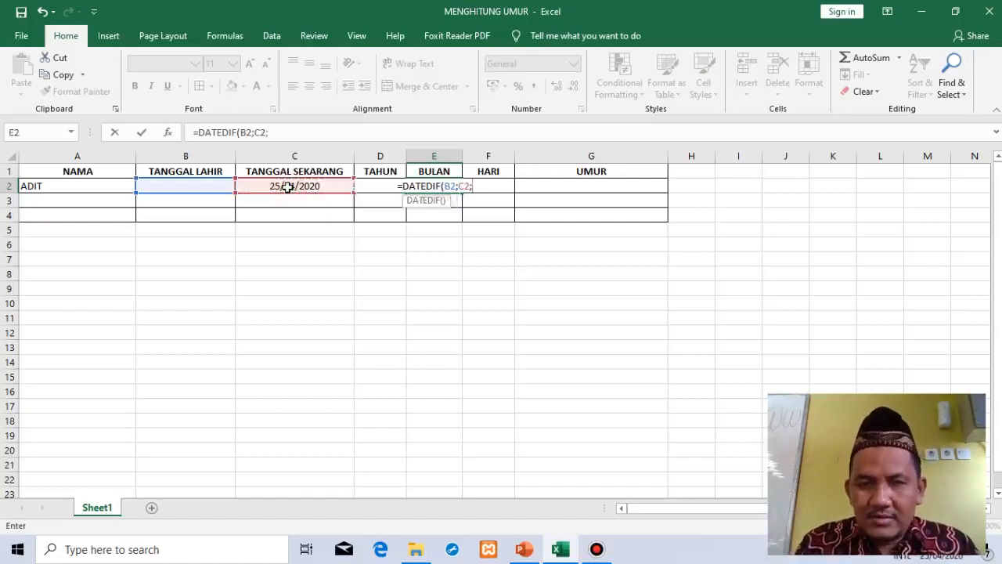
type("\"")
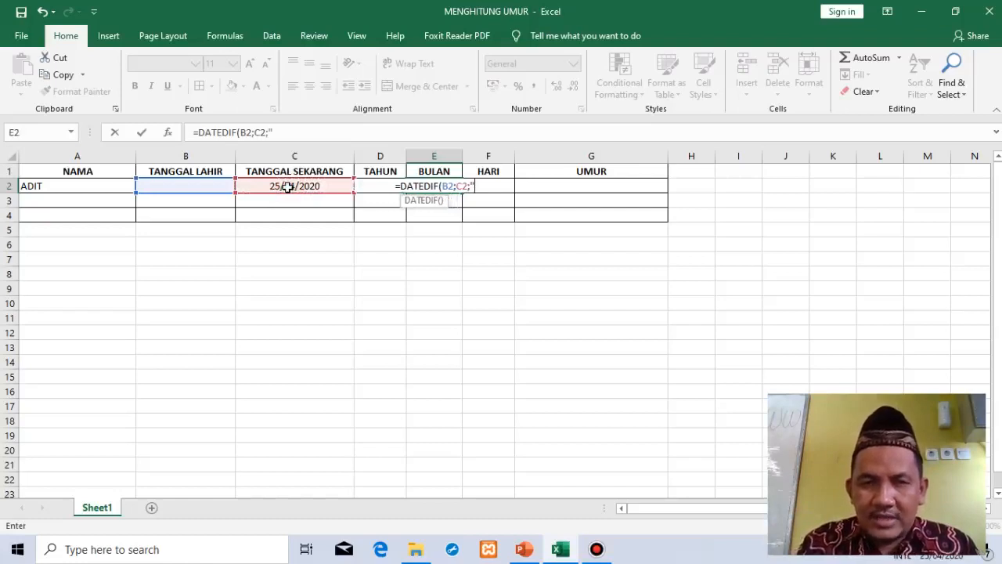
type("YM")
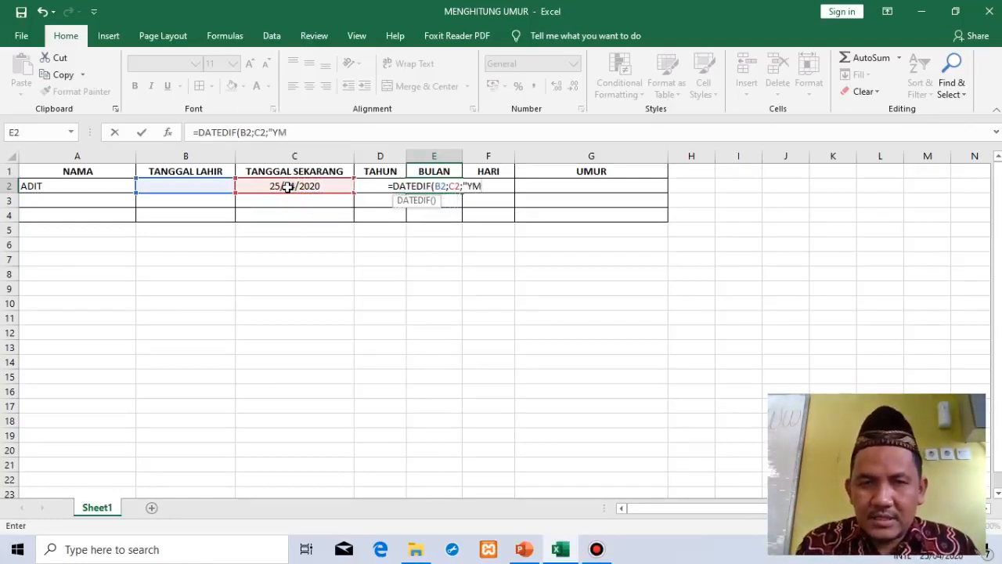
type("\"")
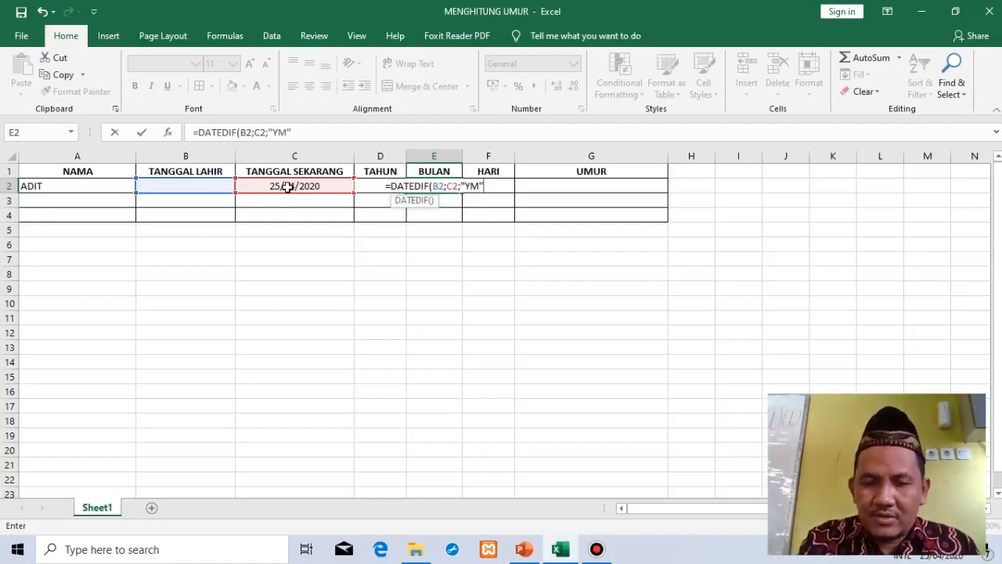
type(")")
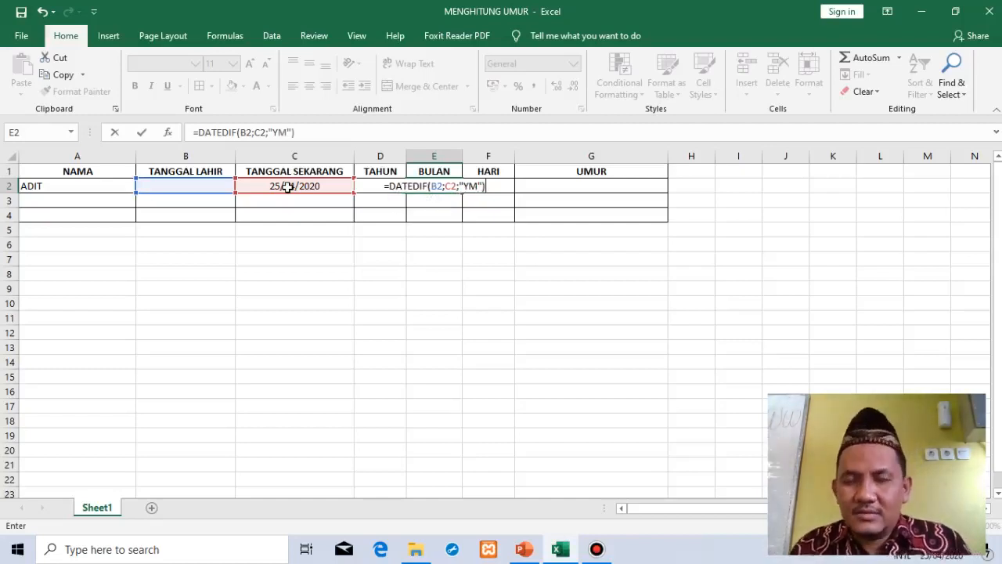
key("Return")
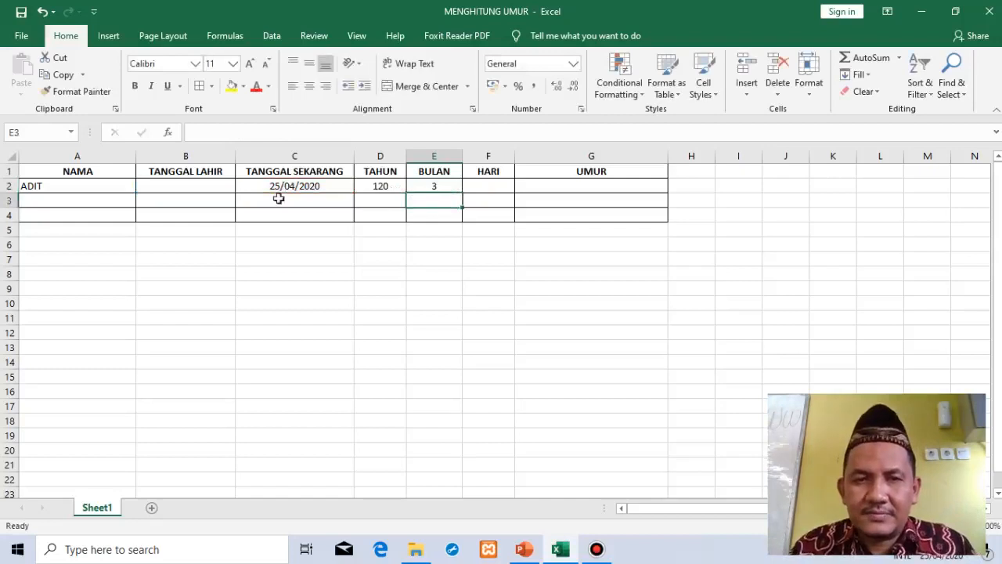
In F2, type =DATEDIF(B2;C2;"DM" using the birth and current date cells.
left_click(486, 188)
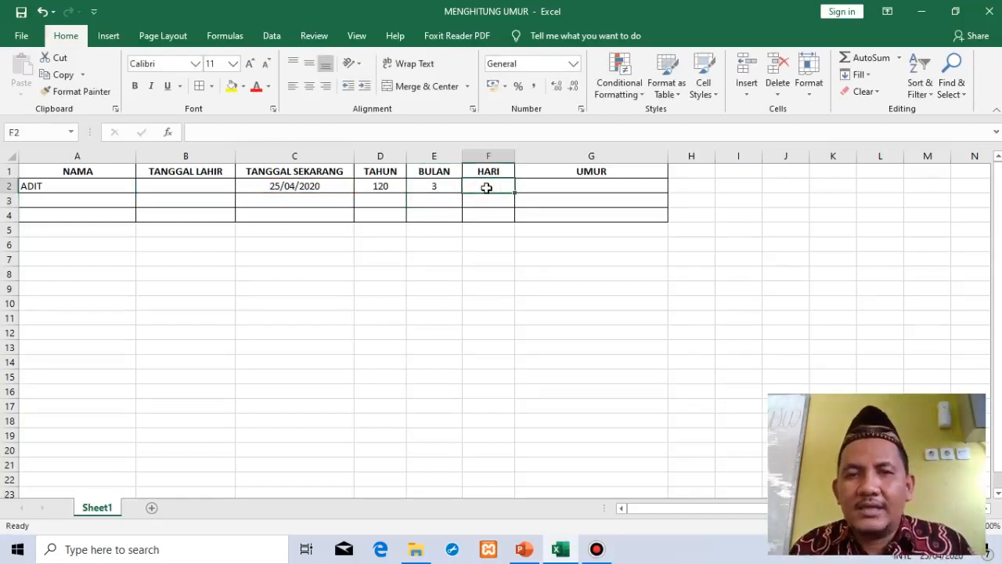
type("=")
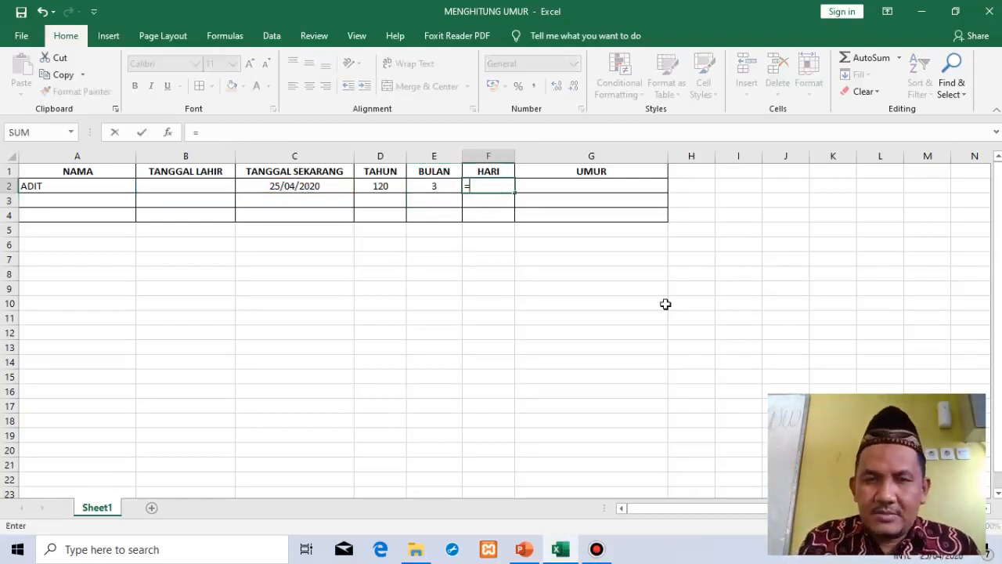
type("DAT")
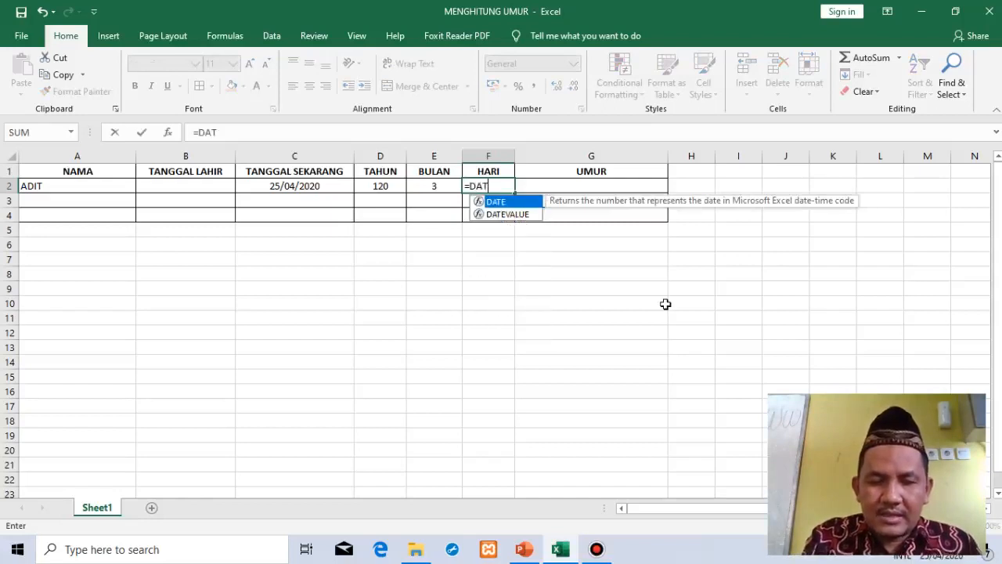
type("EDI")
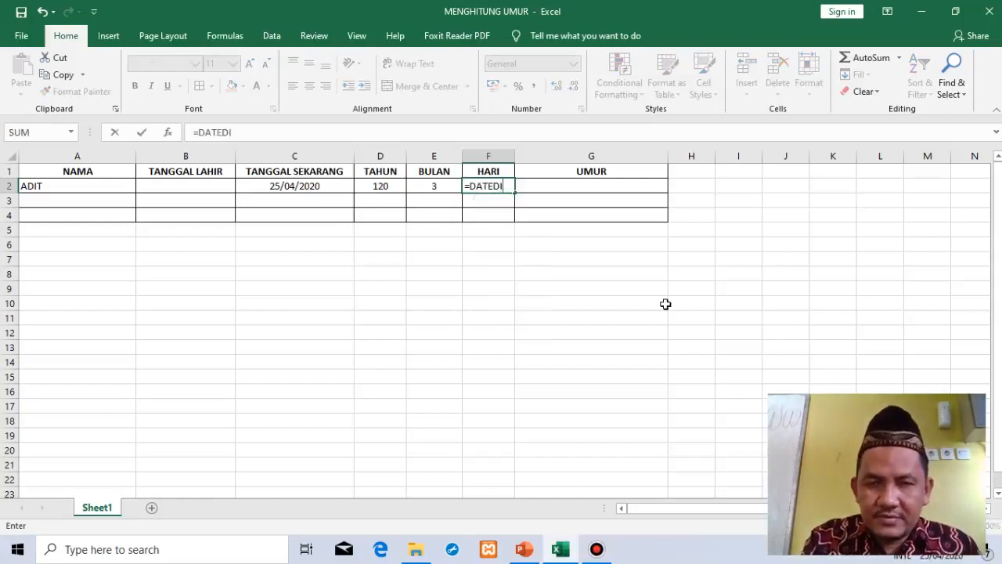
type("F")
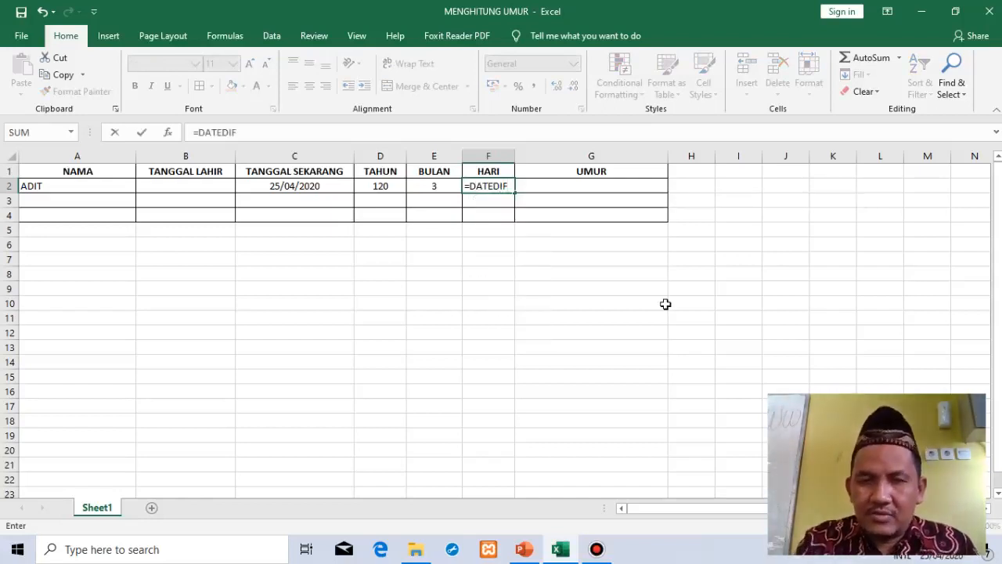
type("(")
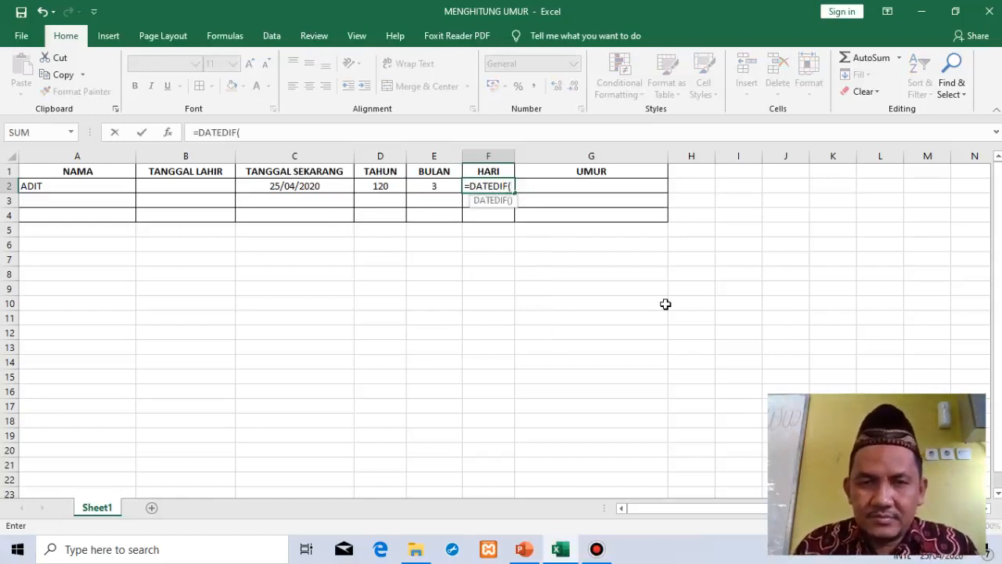
left_click(215, 183)
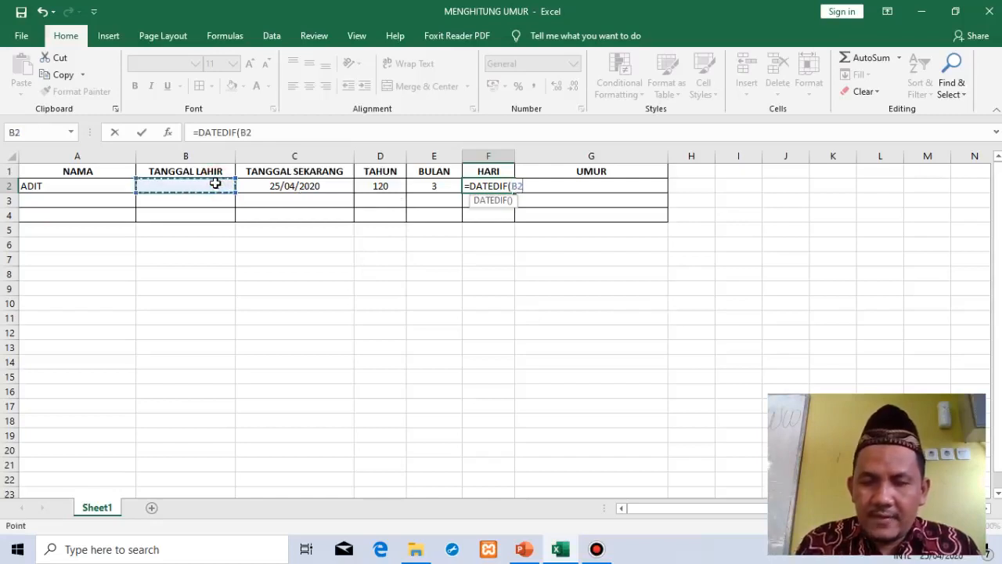
type(";")
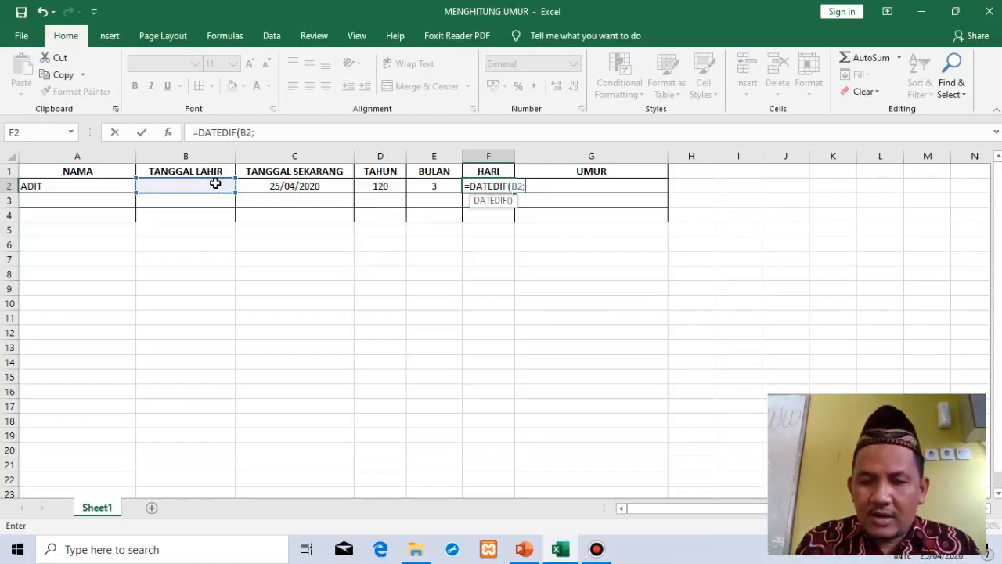
key("BackSpace")
key("BackSpace")
key("BackSpace")
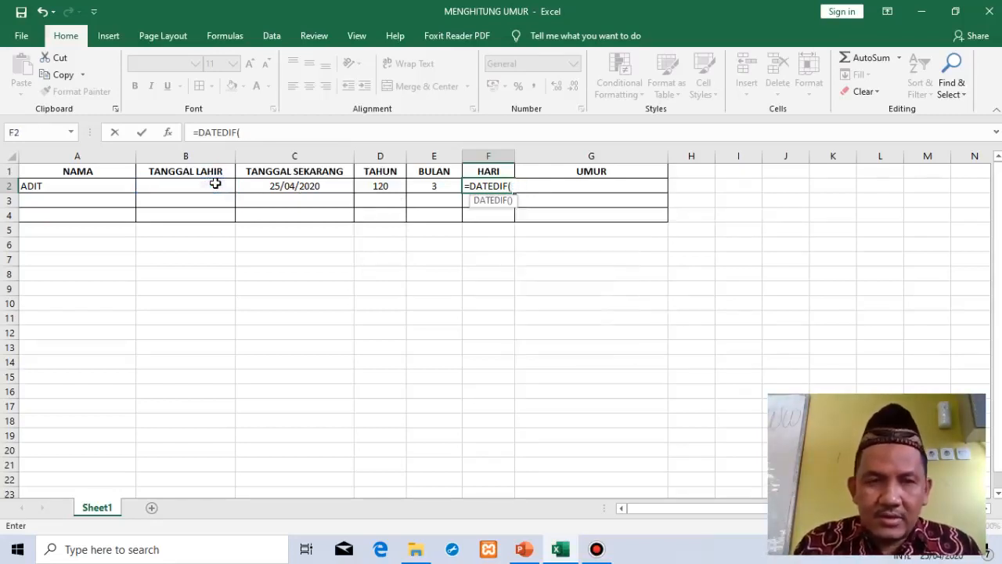
left_click(198, 184)
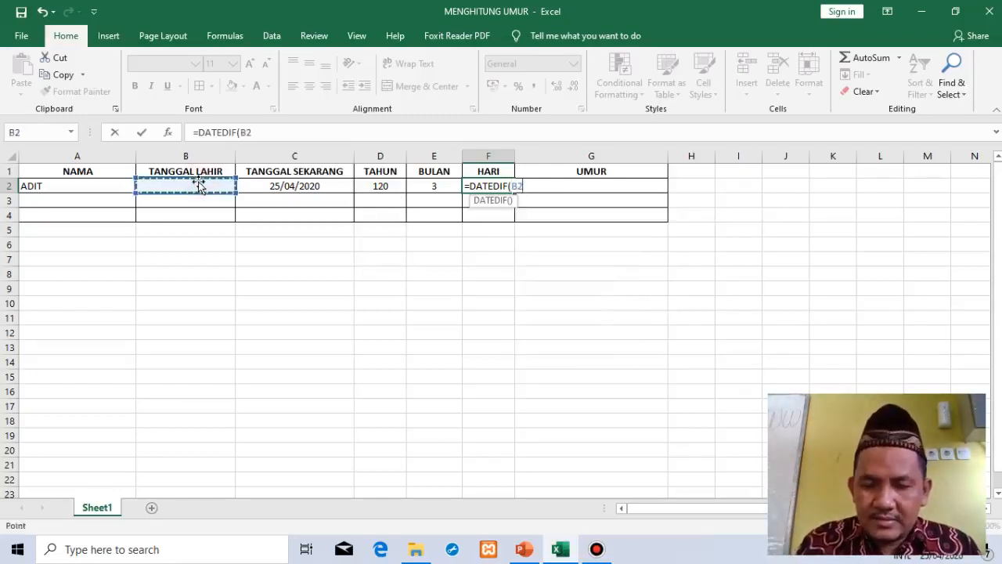
type(";")
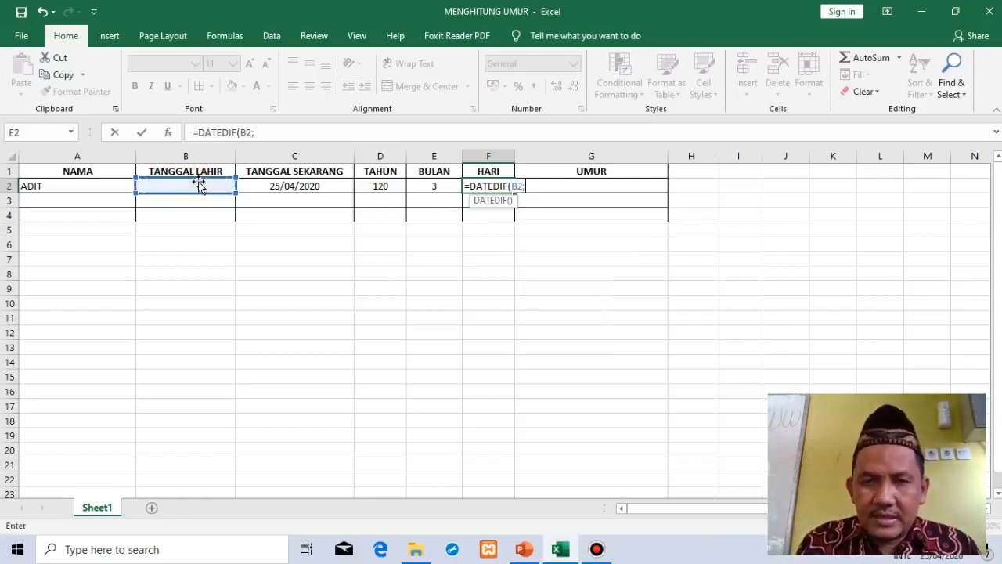
left_click(294, 189)
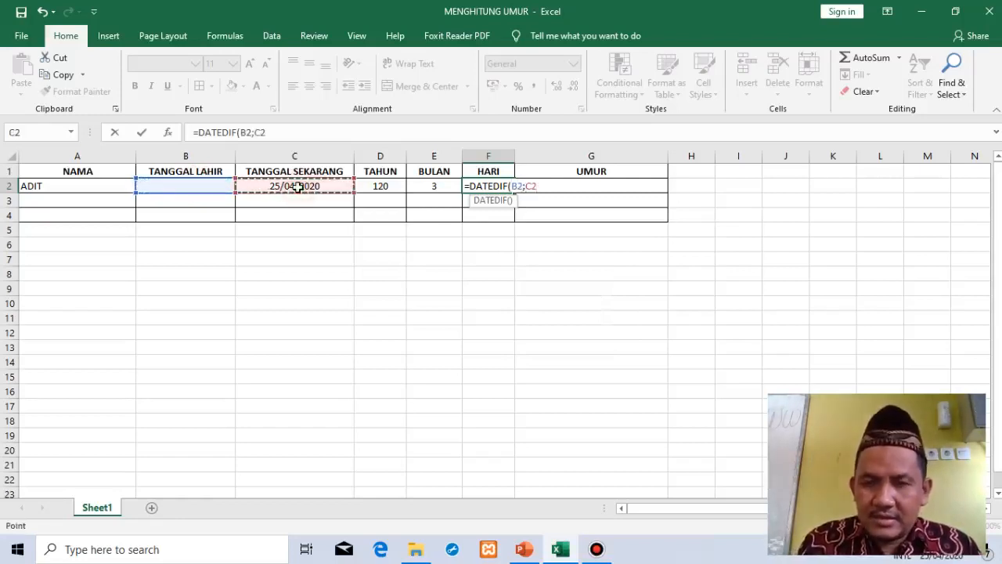
type(";")
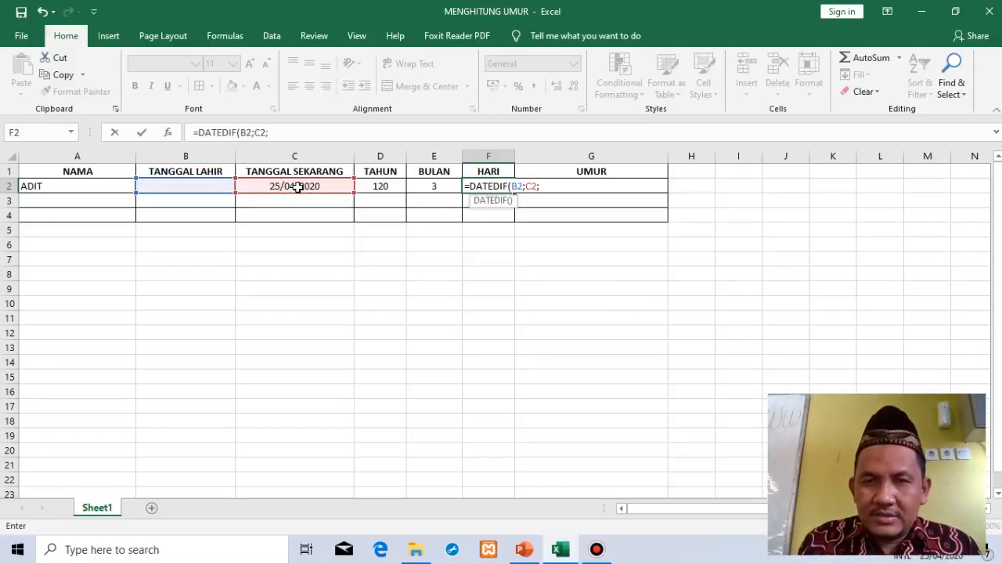
type("\"")
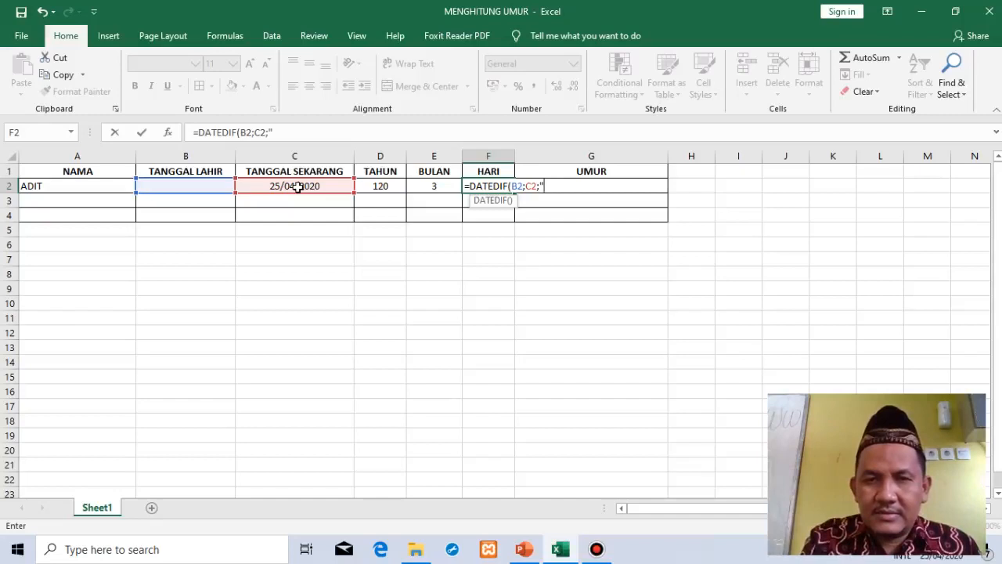
type("D")
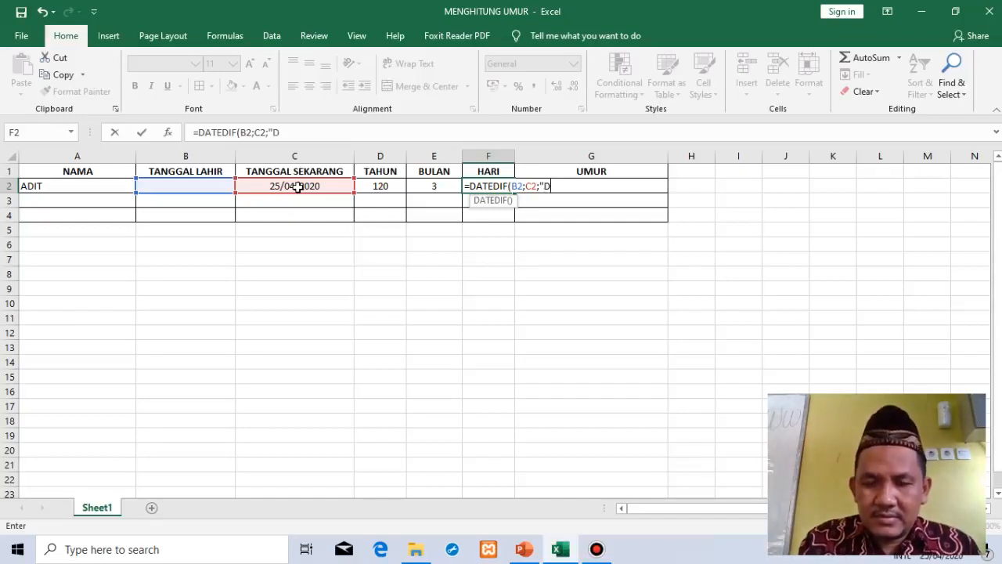
type("M")
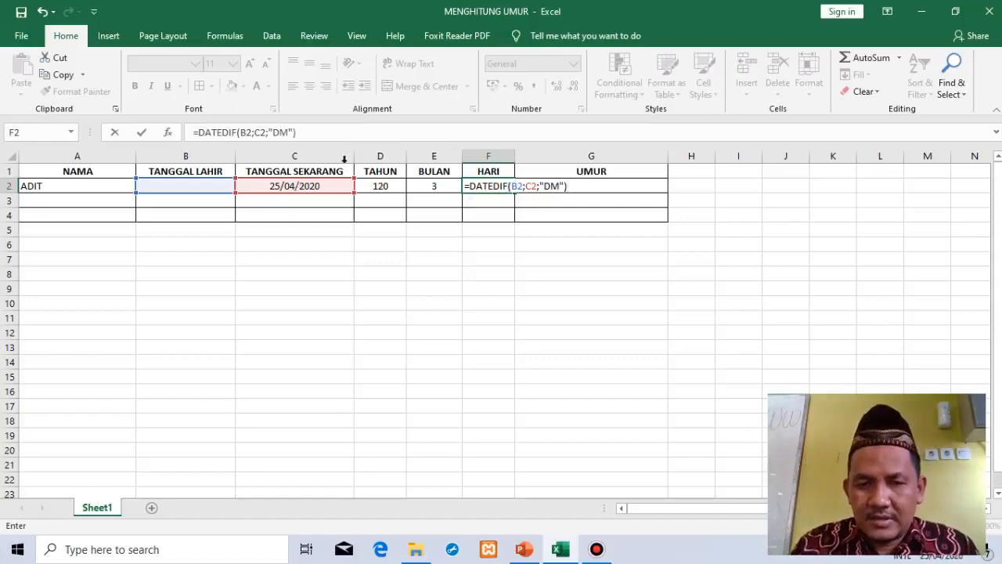
Compare with the slide's formula and commit F2, which returns #NUM!
left_click(524, 552)
left_click(524, 552)
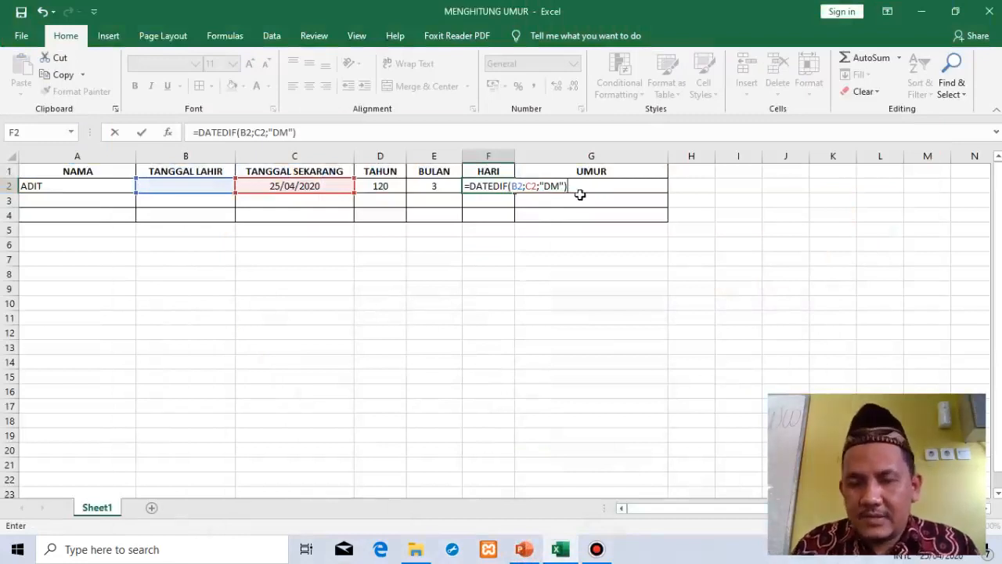
key("Return")
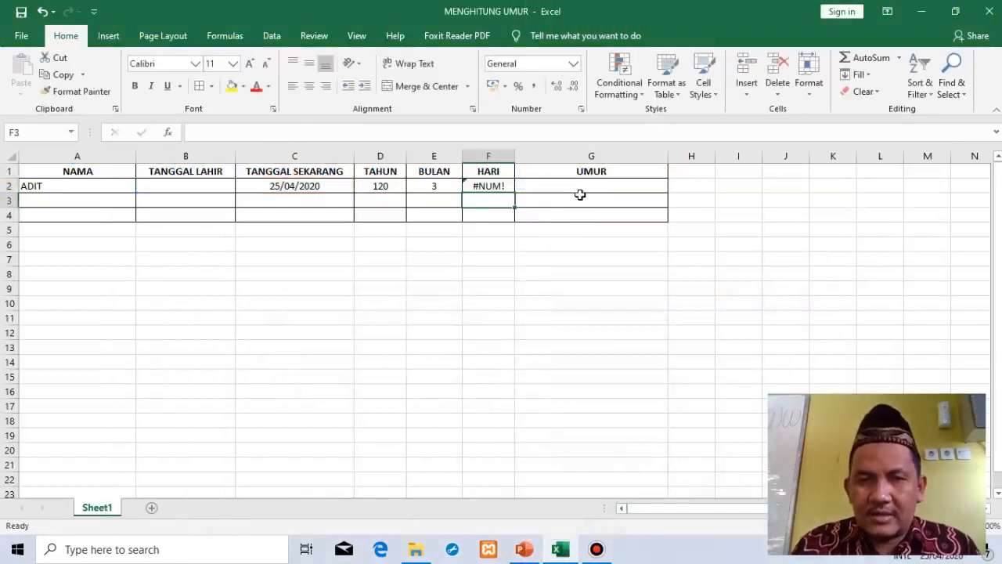
Correct F2's unit from DM to MD so it shows 25 days.
left_click(486, 186)
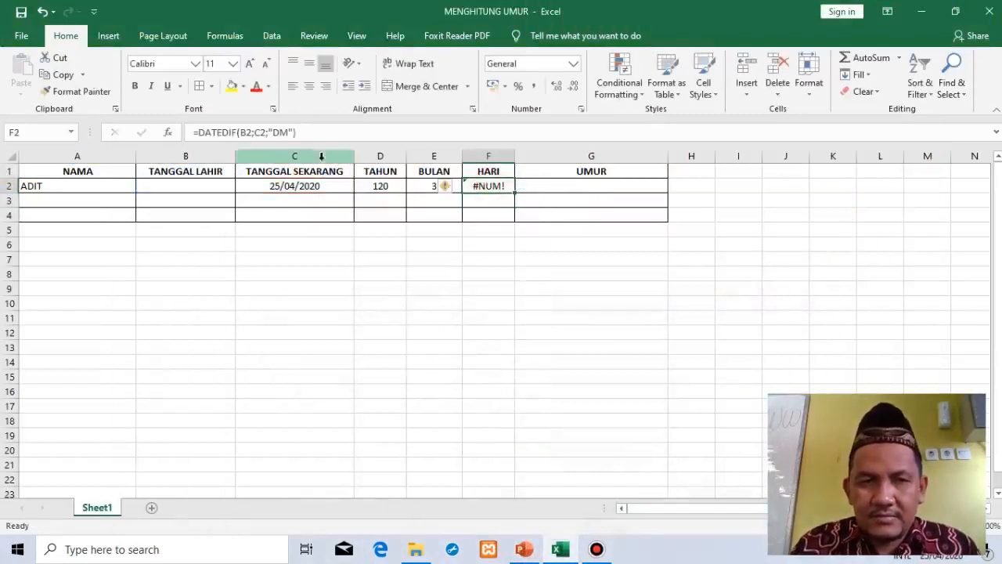
left_click(293, 132)
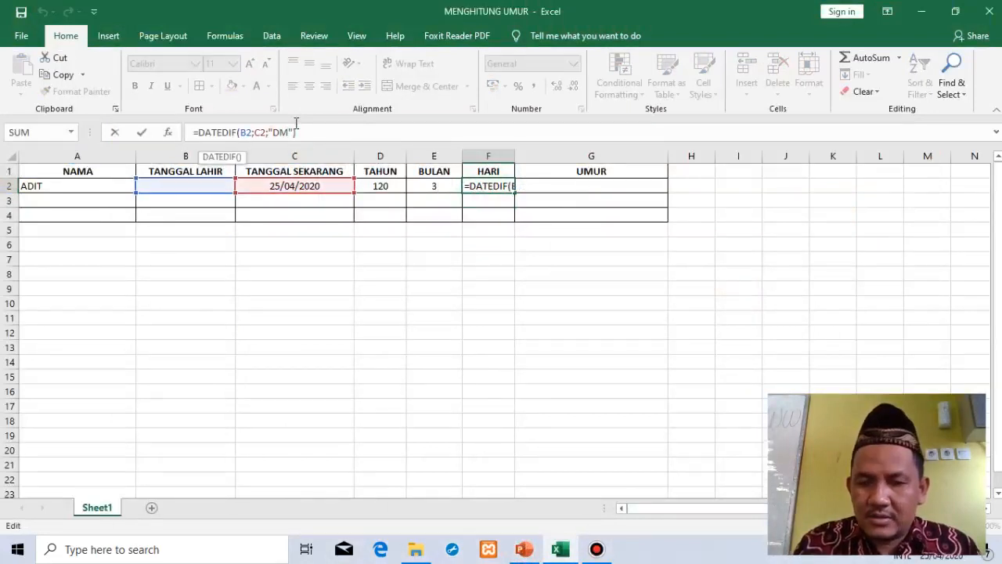
key("BackSpace")
key("BackSpace")
type("MD")
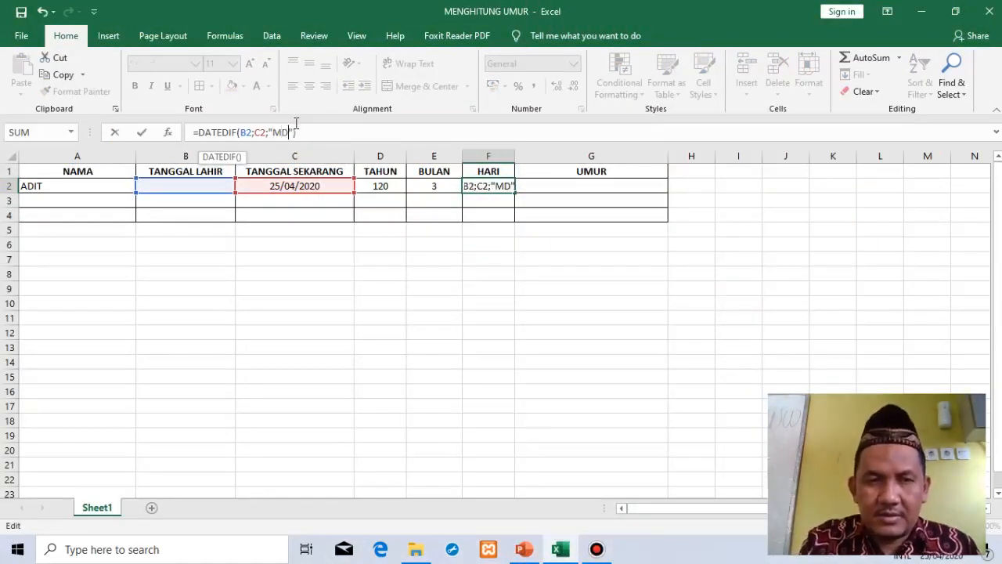
key("Return")
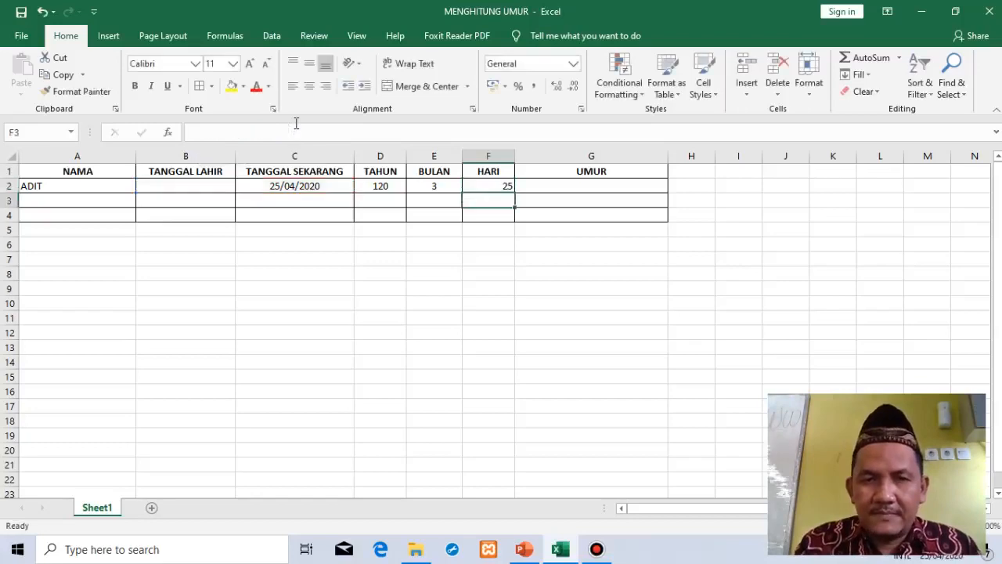
left_click(481, 184)
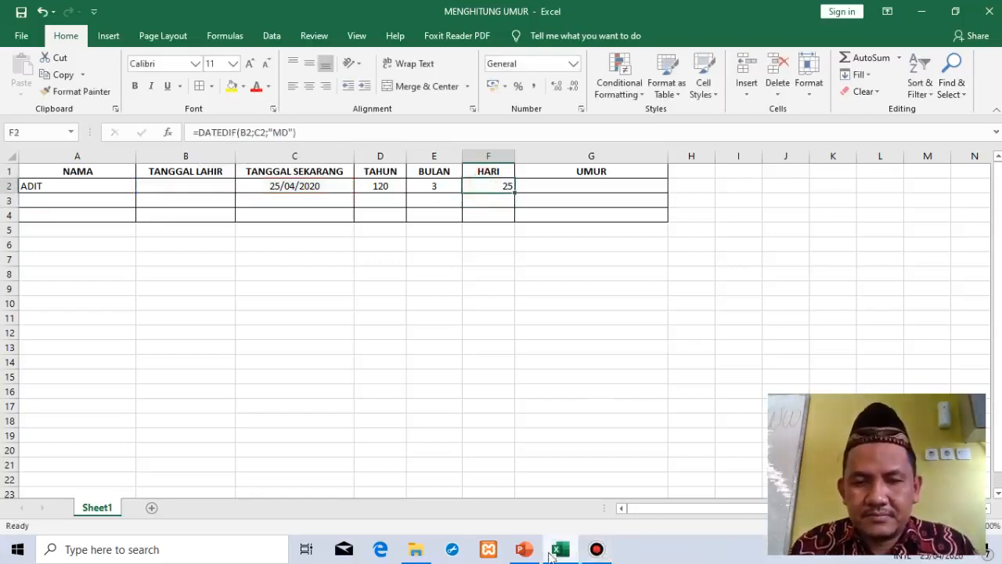
left_click(525, 551)
Replace the wrong DM unit in the slide's Hari formula with MD.
left_click(643, 334)
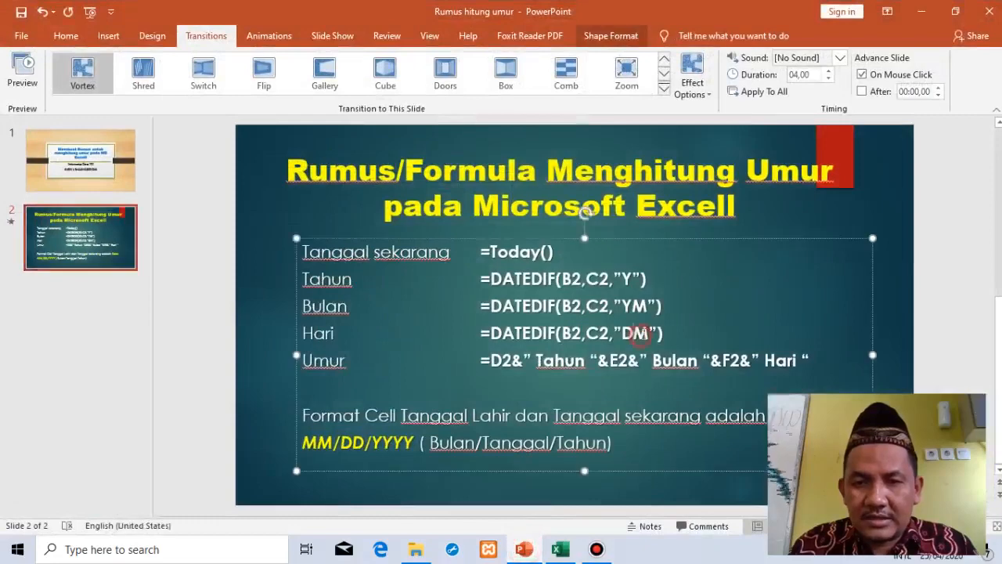
left_click_drag(650, 333, 624, 332)
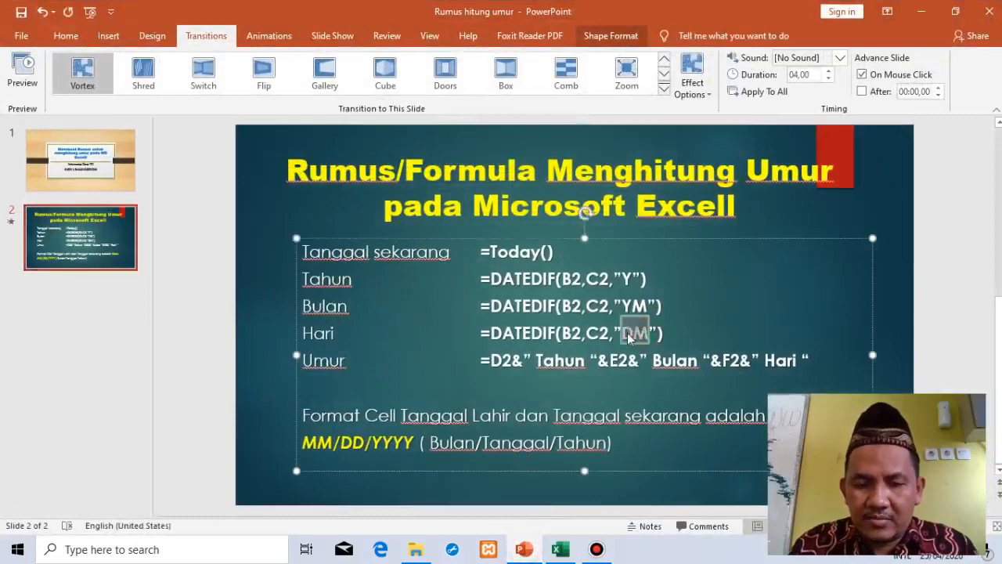
type("m")
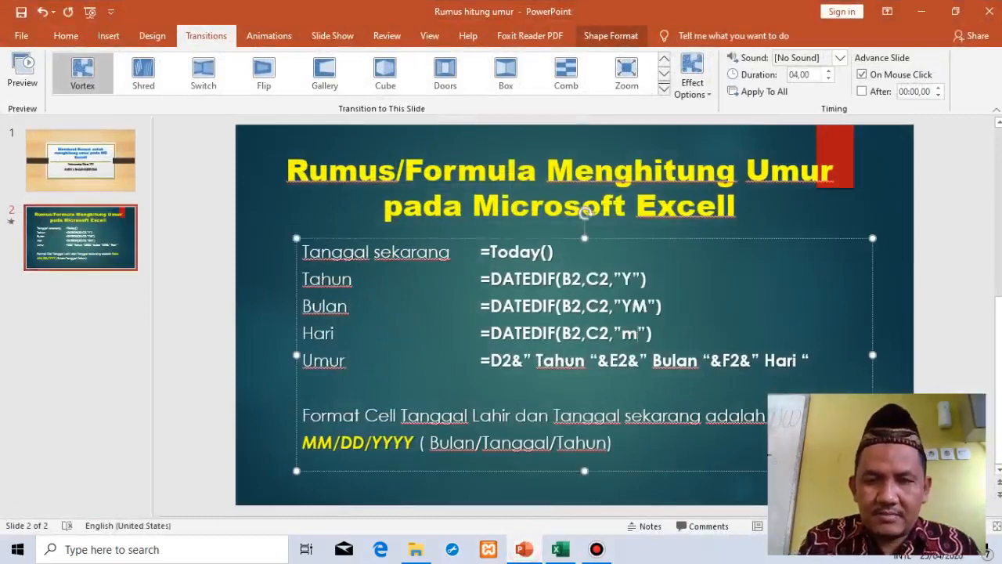
key("BackSpace")
type("MD")
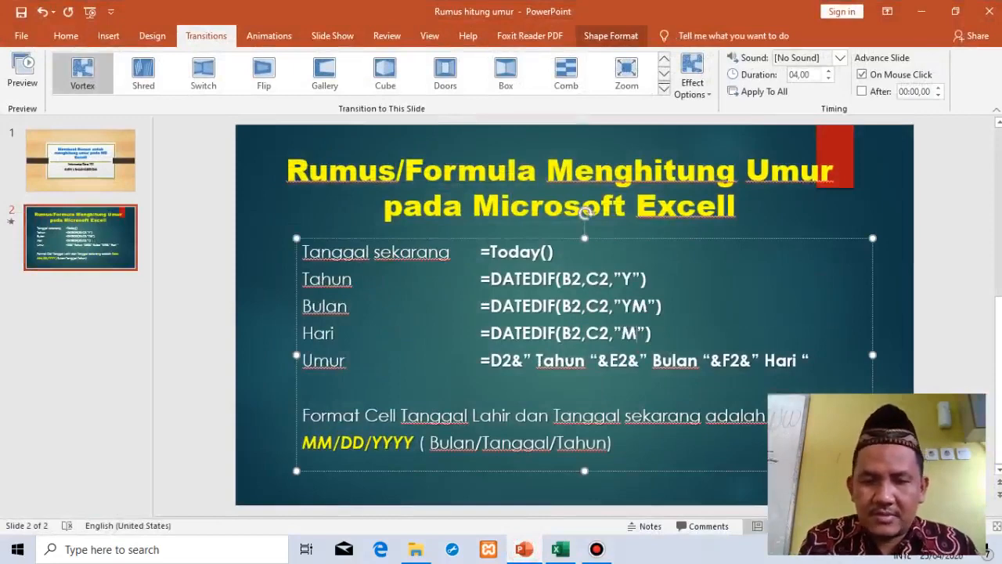
left_click(559, 549)
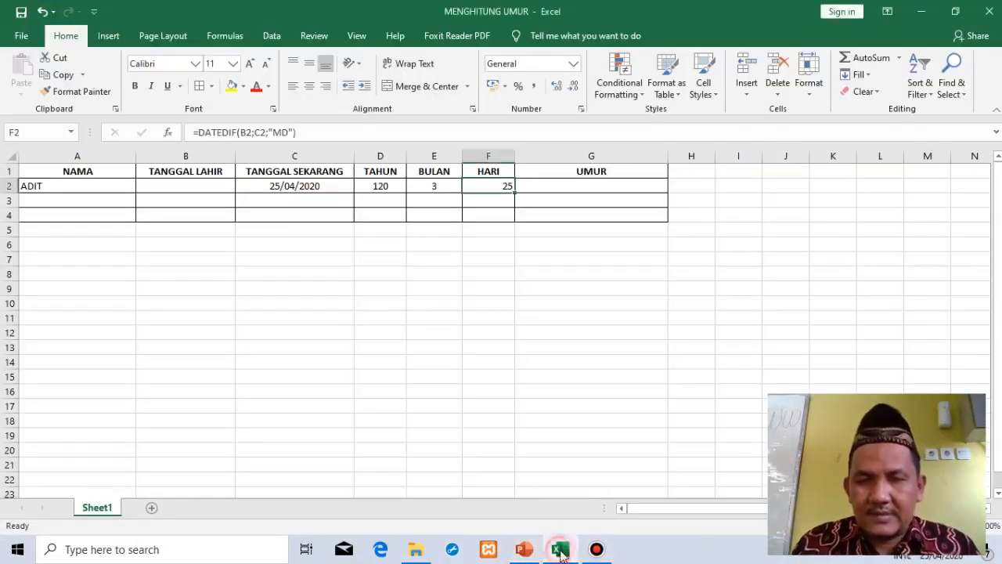
left_click(363, 243)
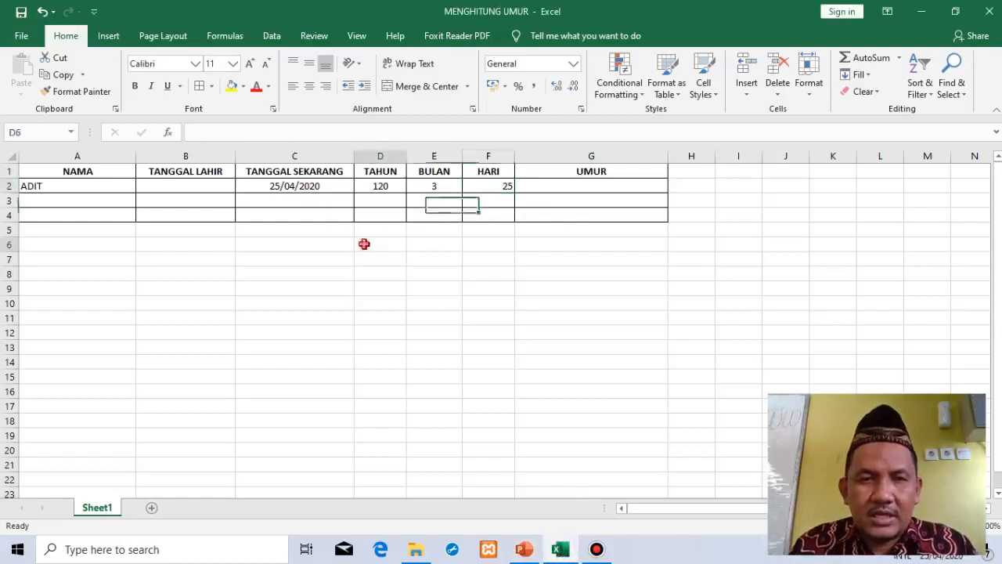
left_click(258, 188)
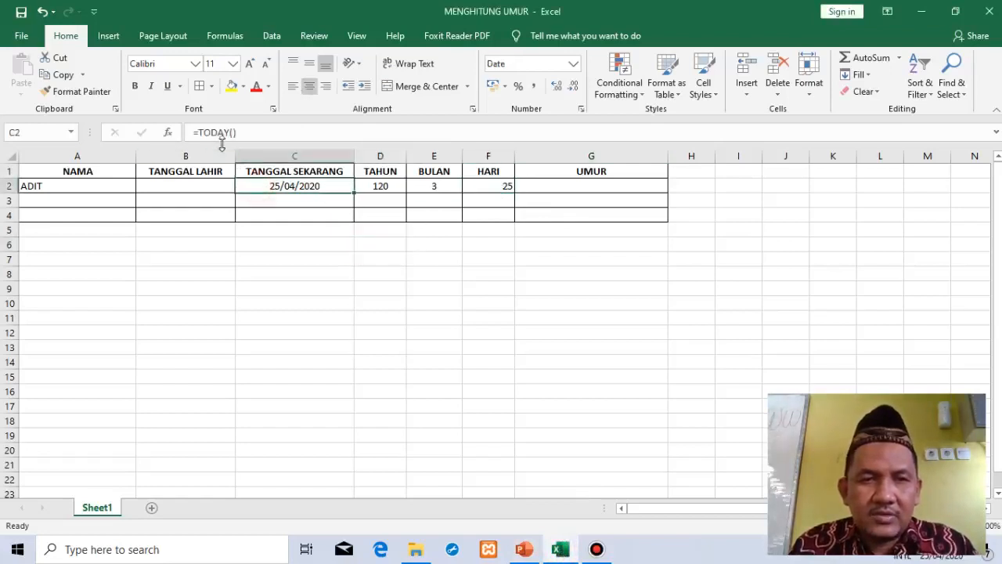
left_click(382, 185)
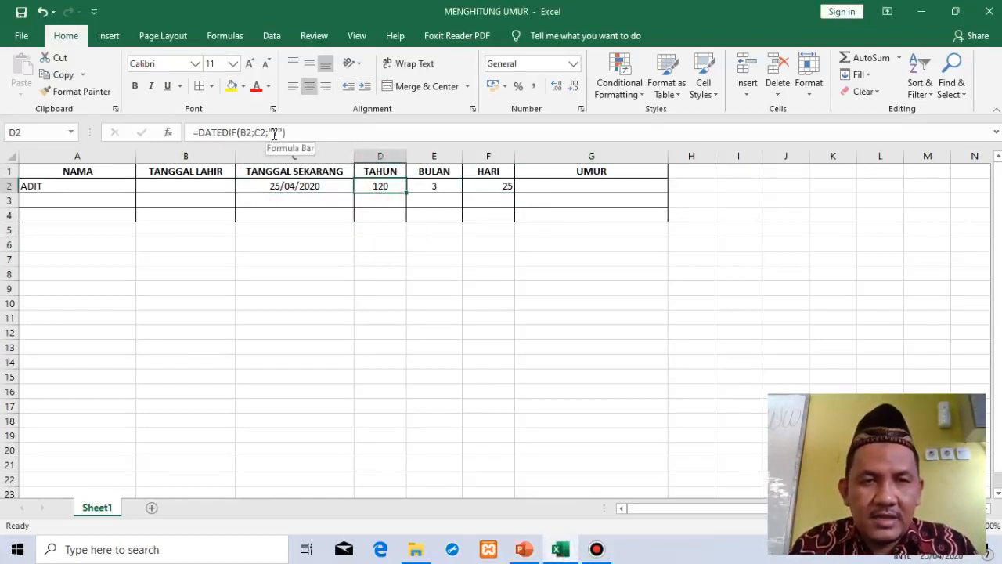
left_click(452, 186)
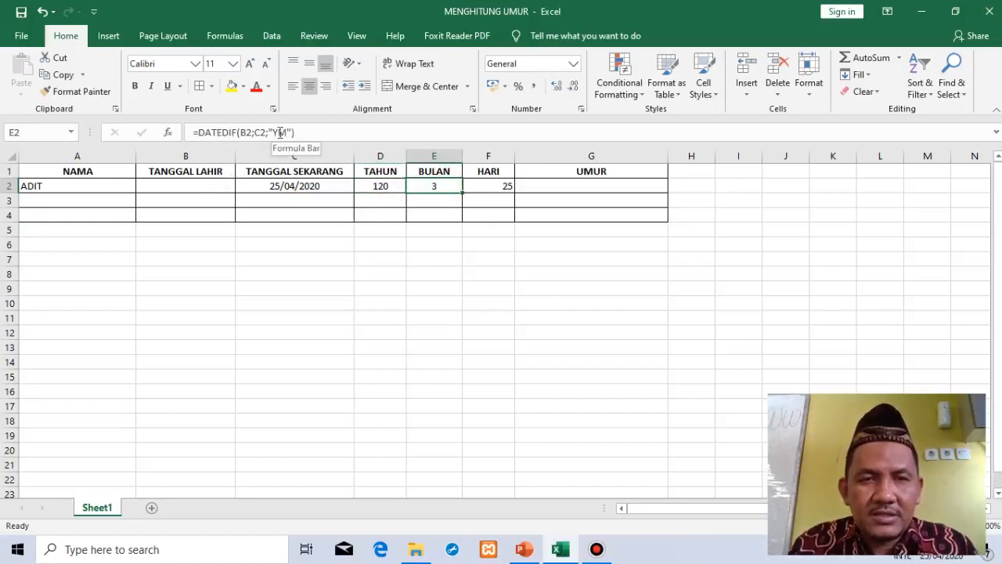
left_click(495, 188)
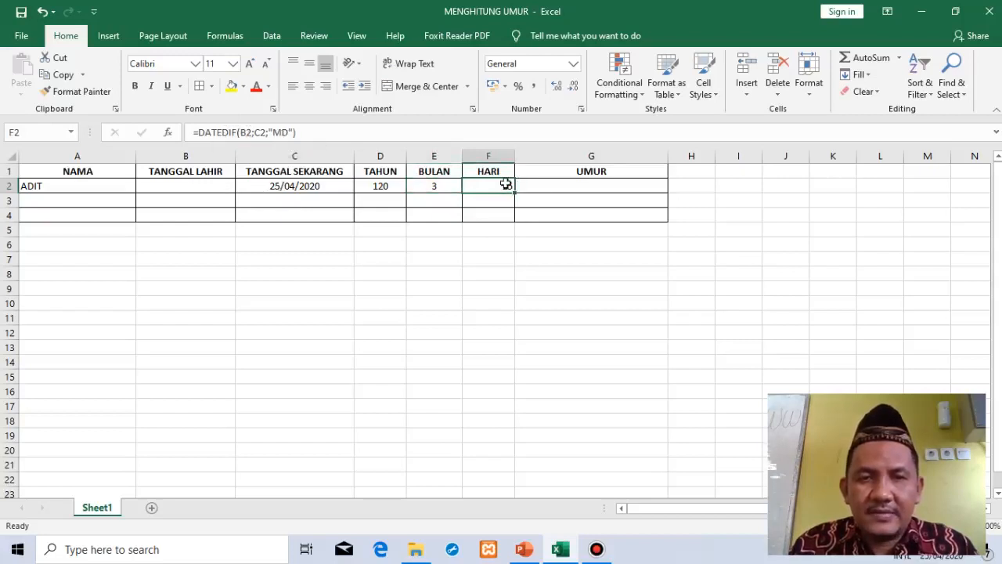
left_click(209, 187)
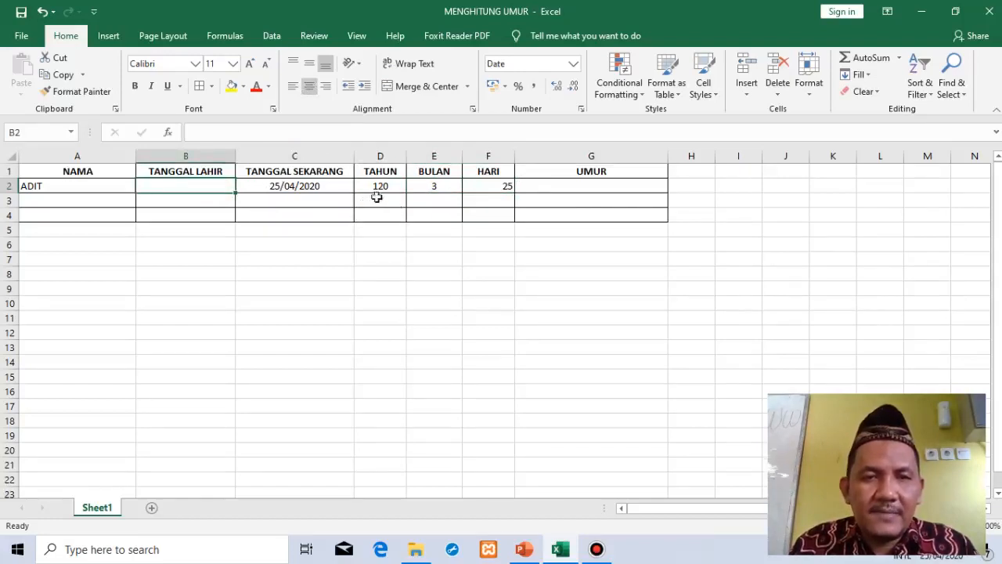
left_click_drag(381, 186, 493, 186)
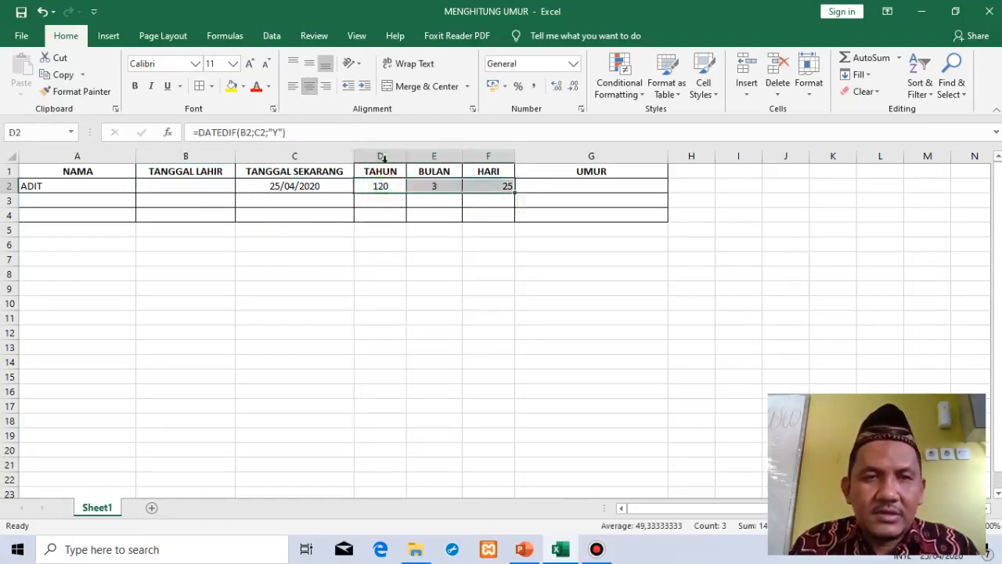
Middle-align and horizontally centre the 120, 3 and 25 results in D2:F2.
left_click(310, 64)
left_click(308, 89)
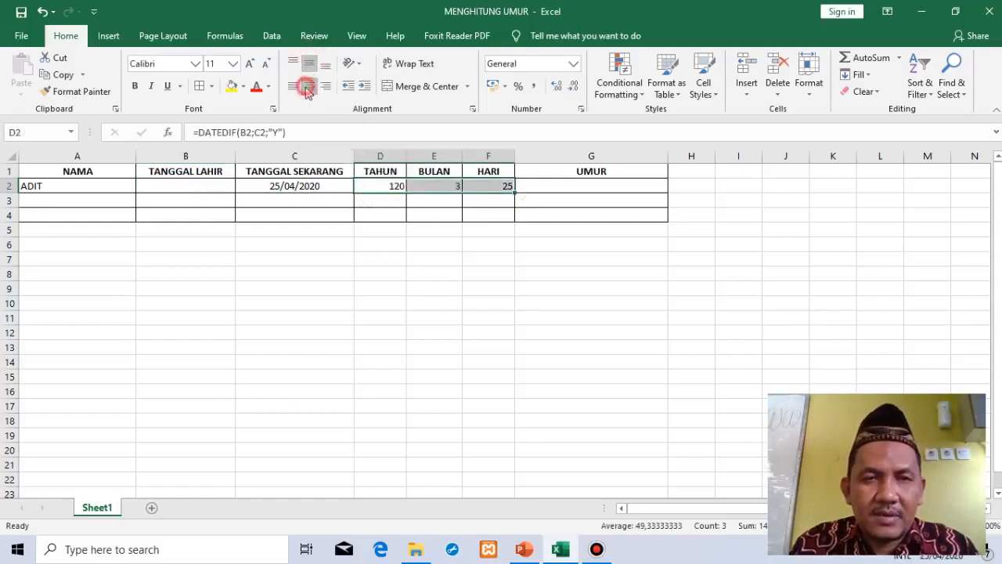
left_click(309, 87)
left_click(433, 201)
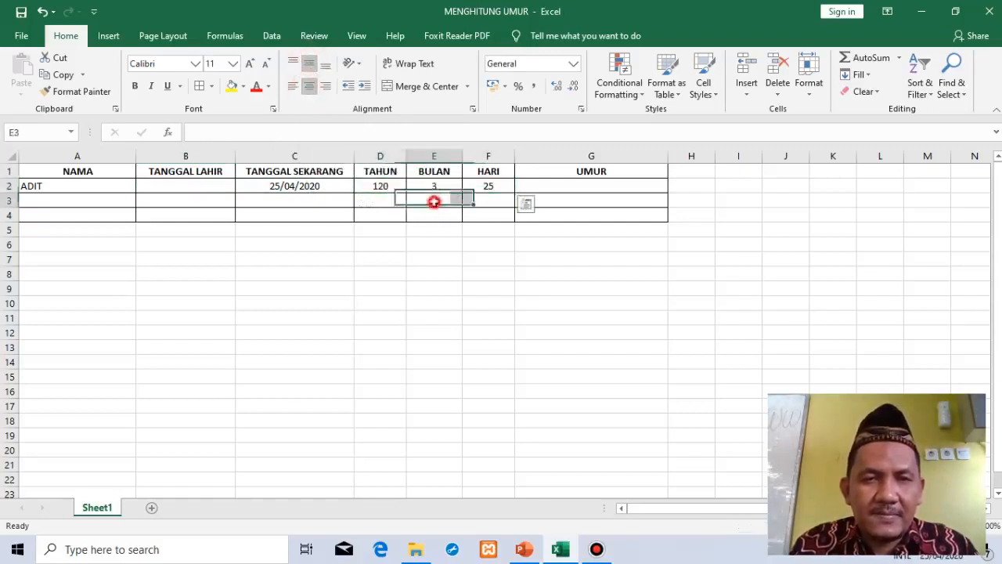
left_click(207, 185)
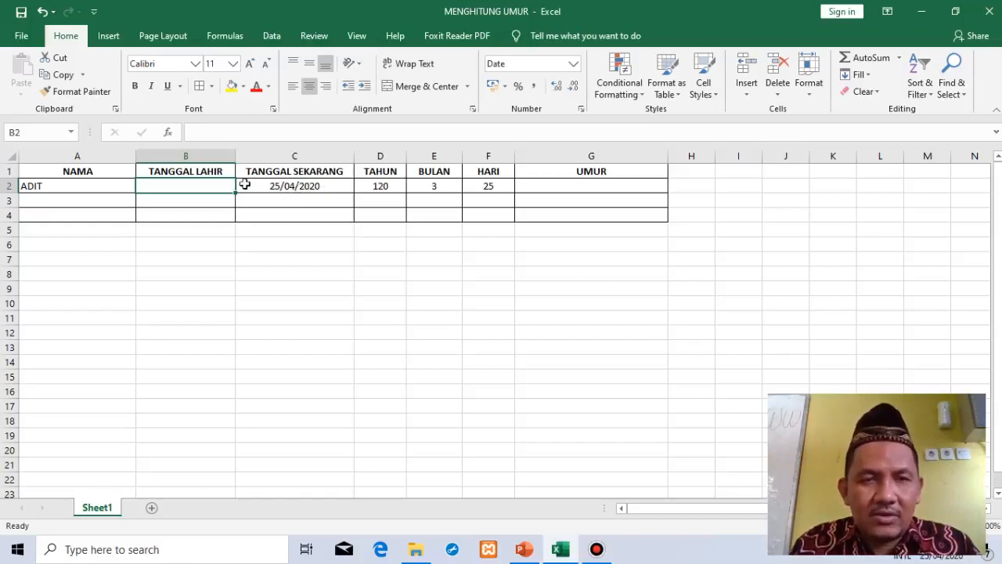
Enter 27/8/2000 in B2 and check D2 and E2 now show 19 and 7.
left_click(212, 184)
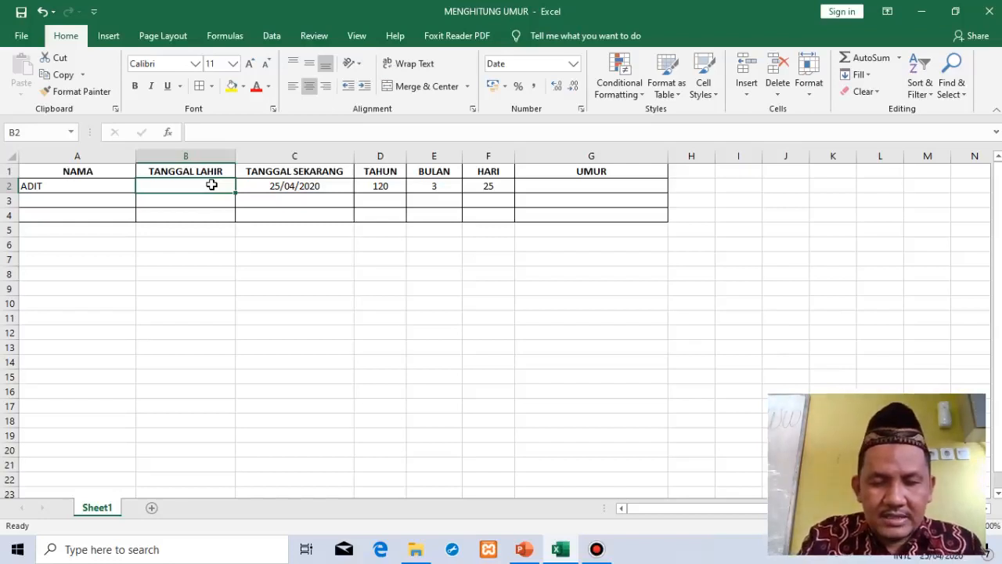
type("27")
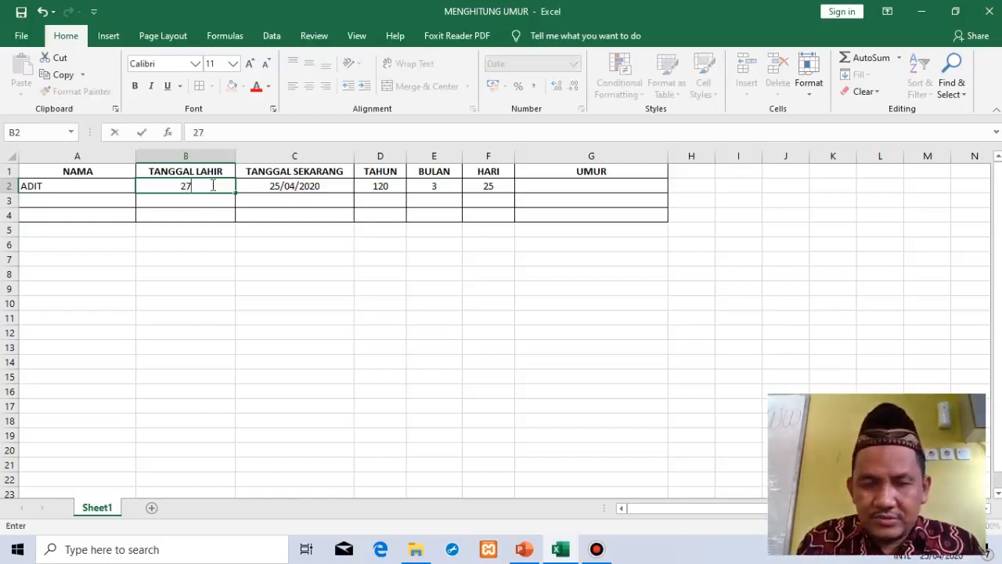
type("/")
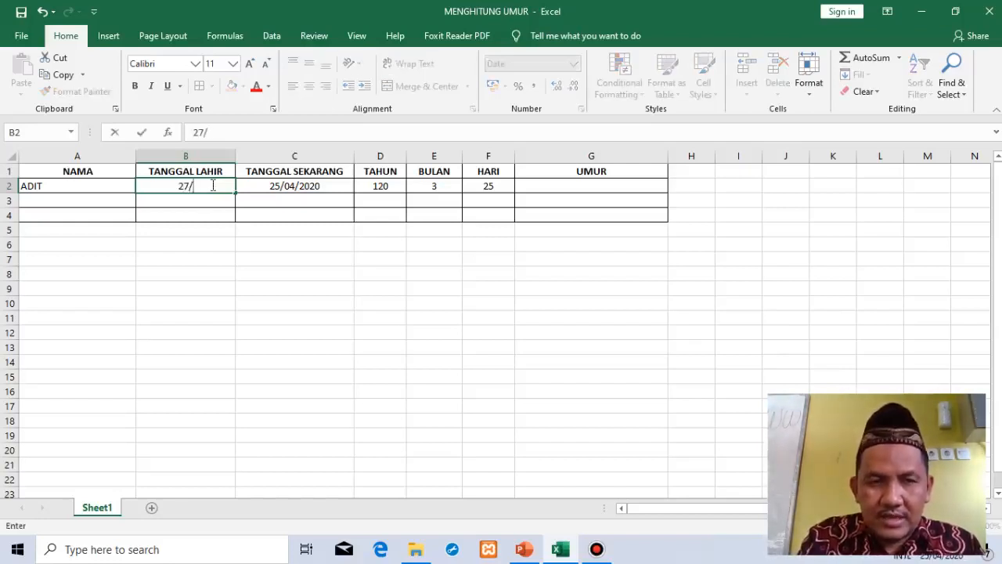
type("8/")
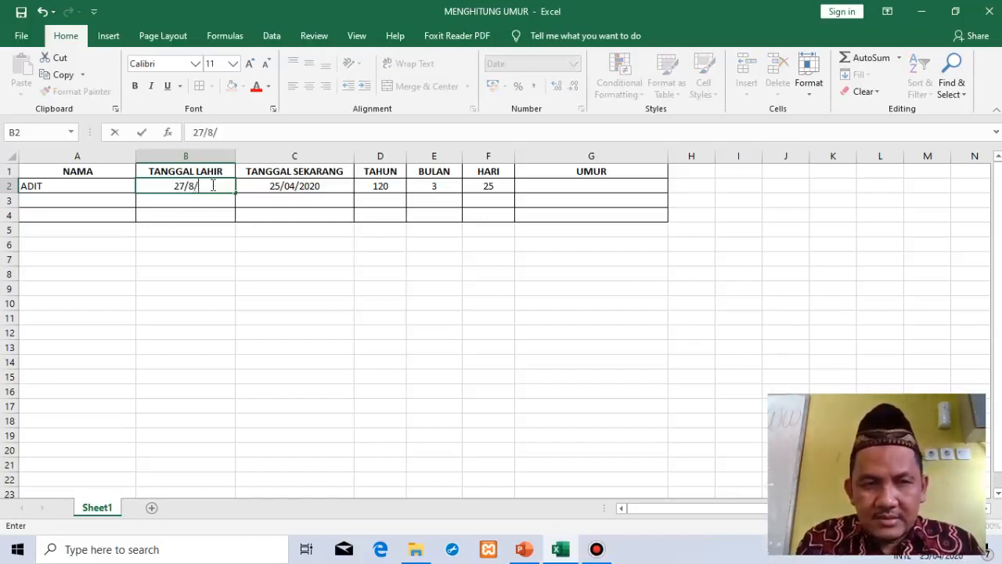
type("2000")
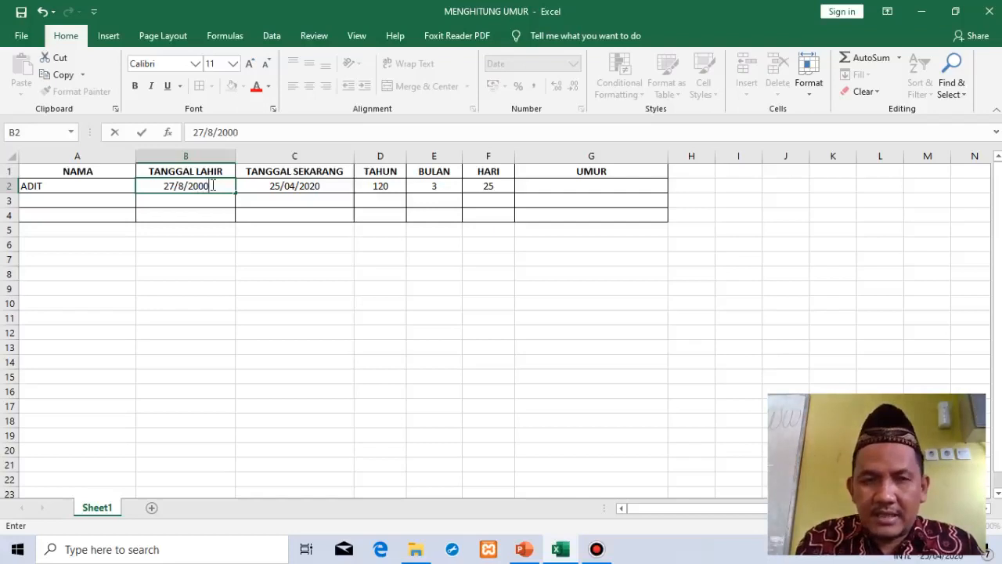
key("Return")
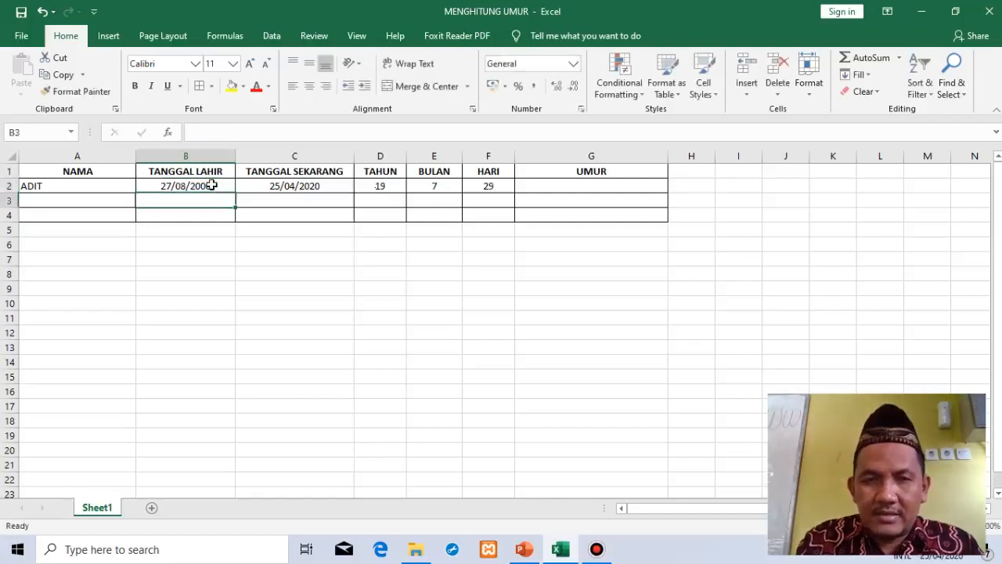
left_click(380, 188)
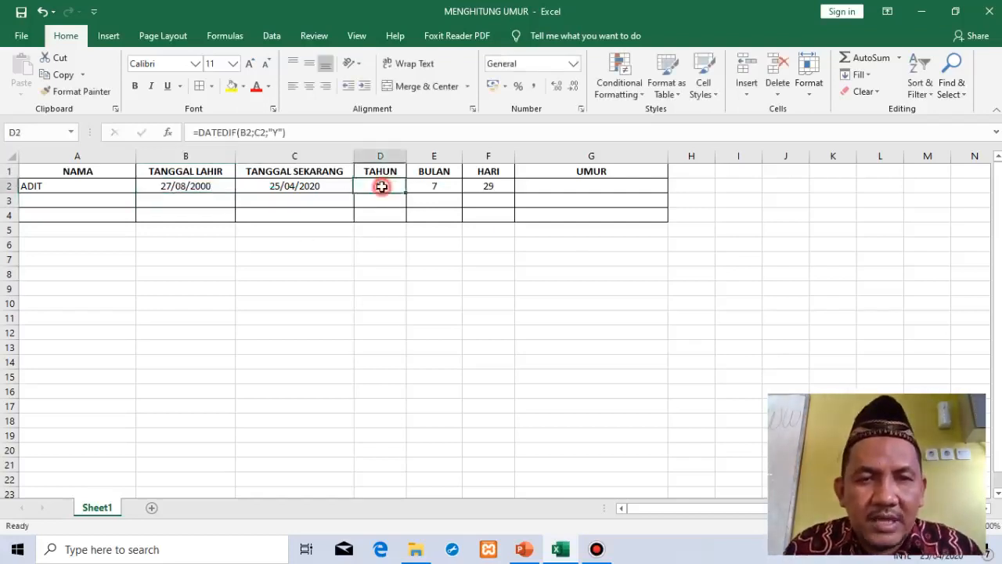
left_click(440, 186)
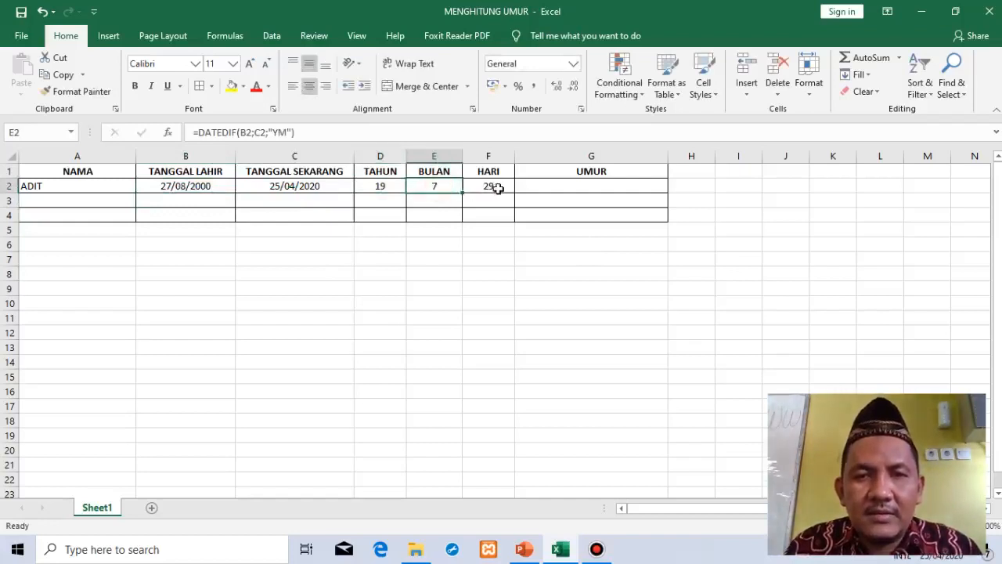
left_click(498, 186)
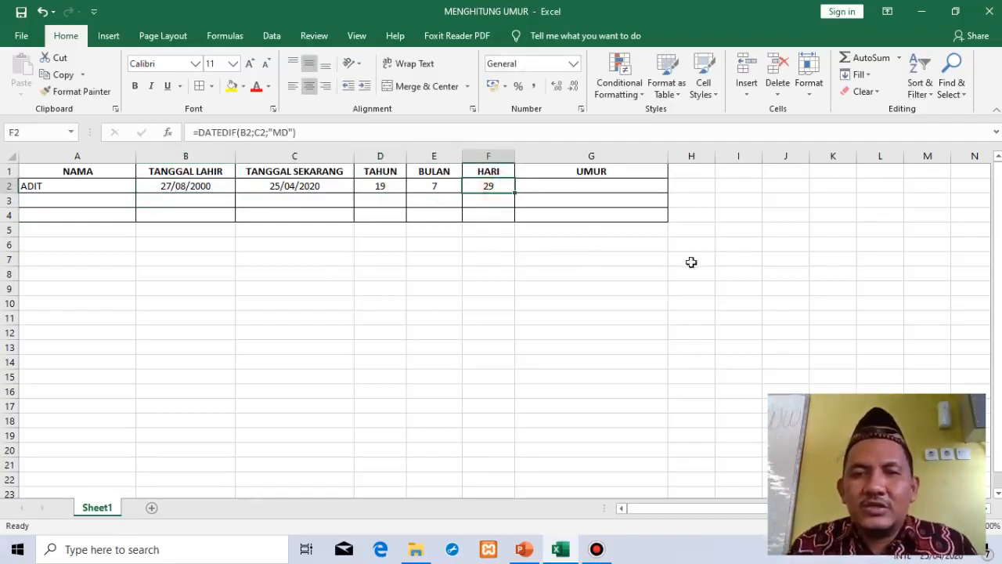
left_click(573, 186)
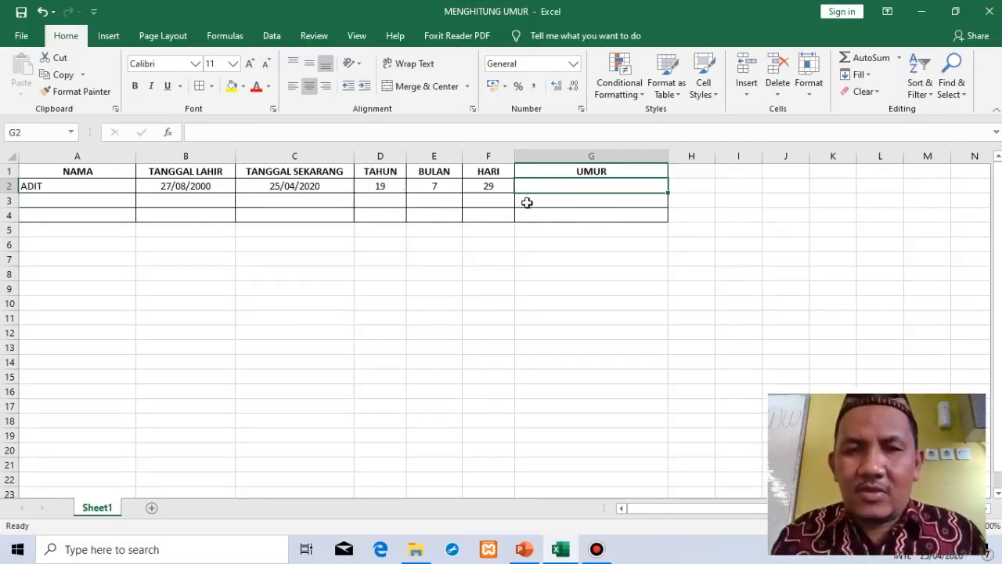
Enter =D2&" Tahun "&E2&" Bulan "&F2&" Hari " in G2, showing 19 Tahun 7 Bulan 29 Hari.
type("=")
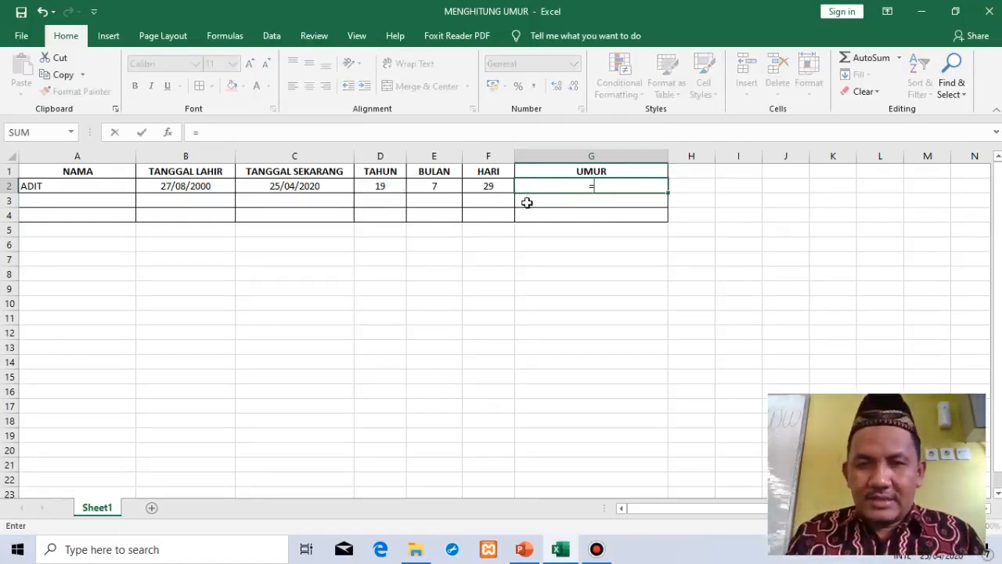
left_click(389, 186)
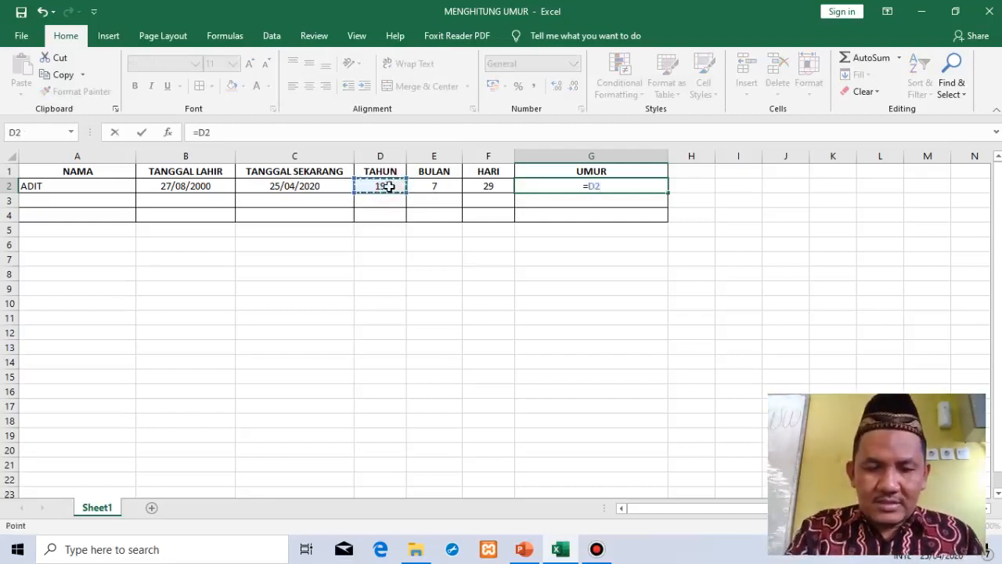
type("&")
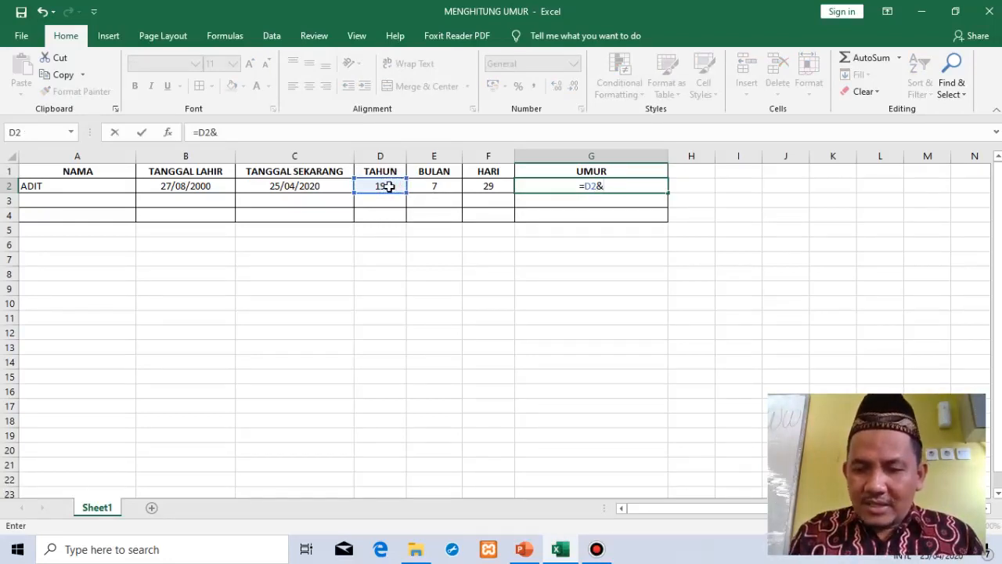
type("\"")
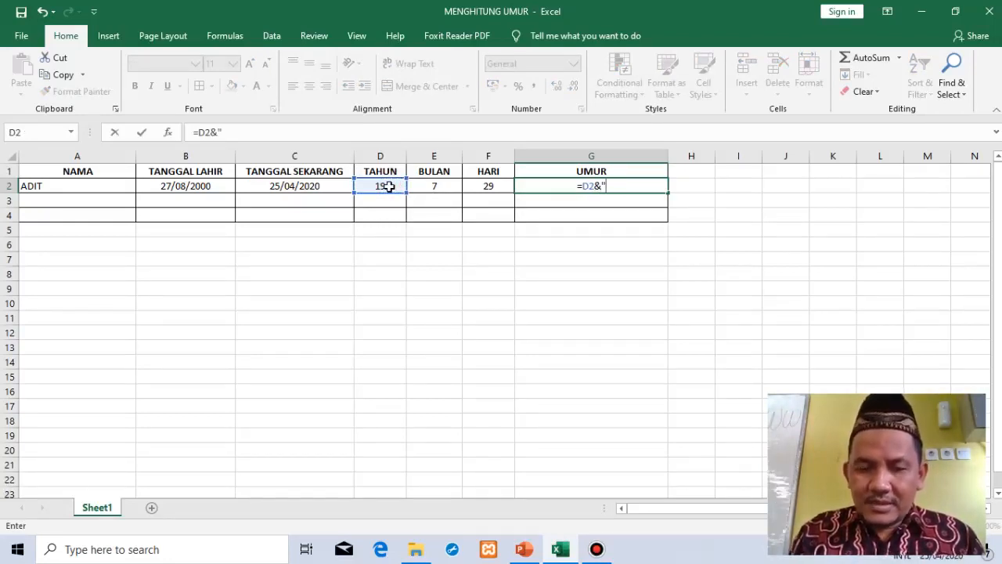
type(" tAHUN")
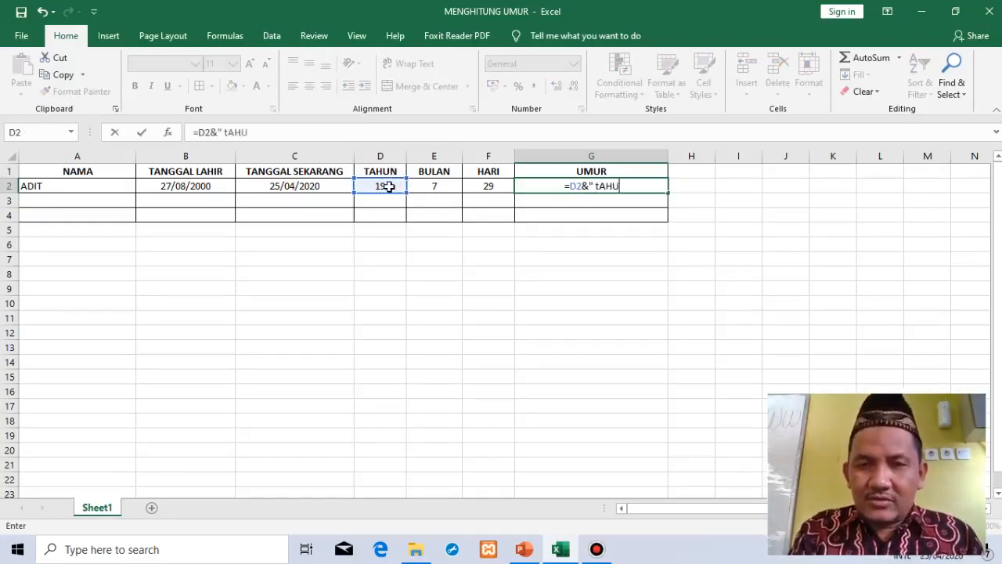
key("BackSpace")
key("BackSpace")
key("BackSpace")
key("BackSpace")
key("BackSpace")
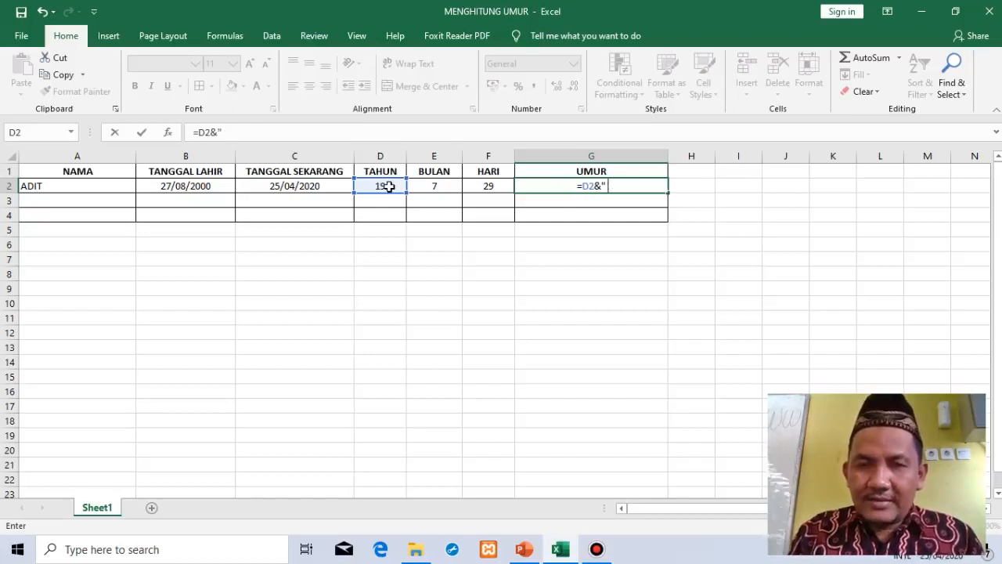
type("Tahun")
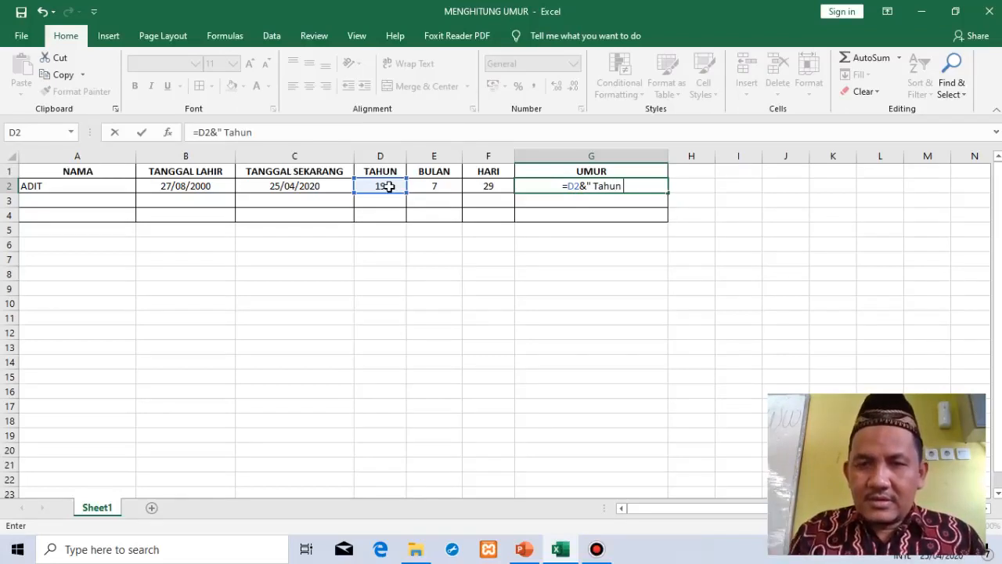
type(" \"")
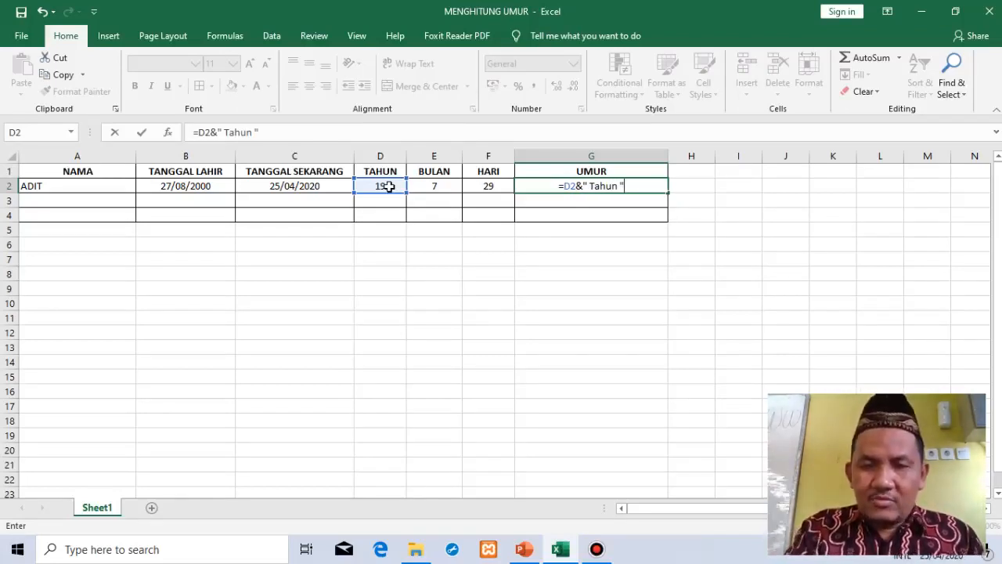
type("&")
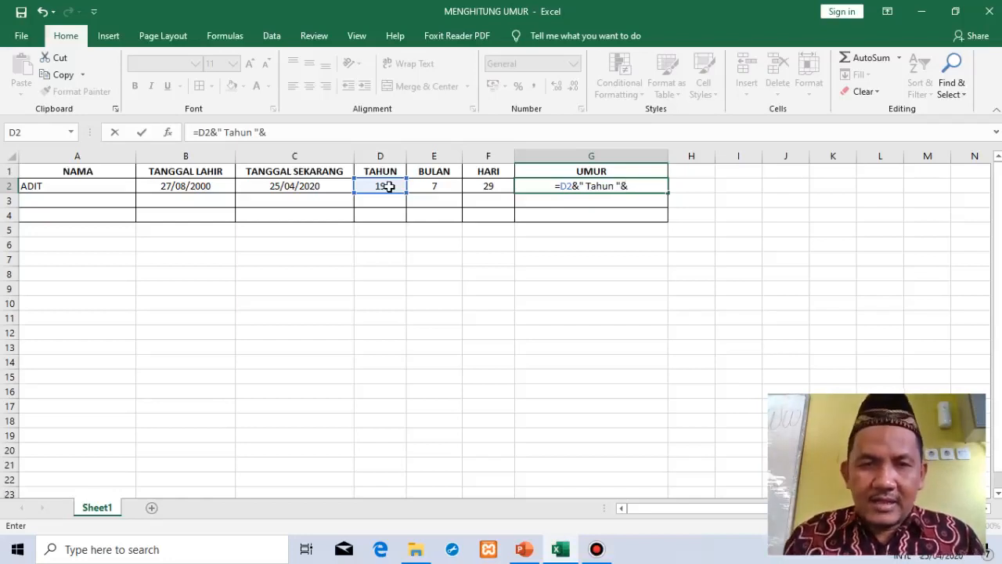
left_click(436, 185)
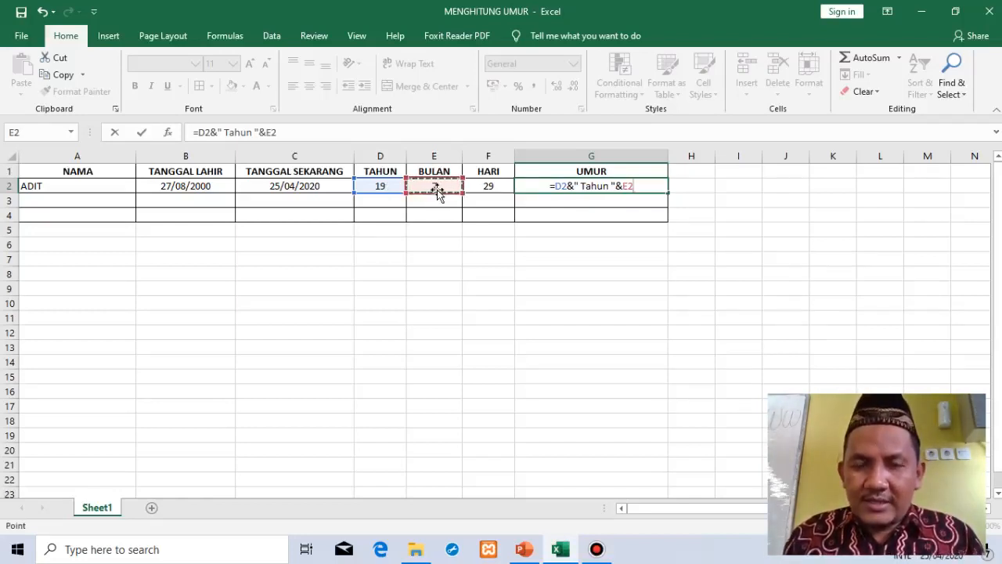
type("&")
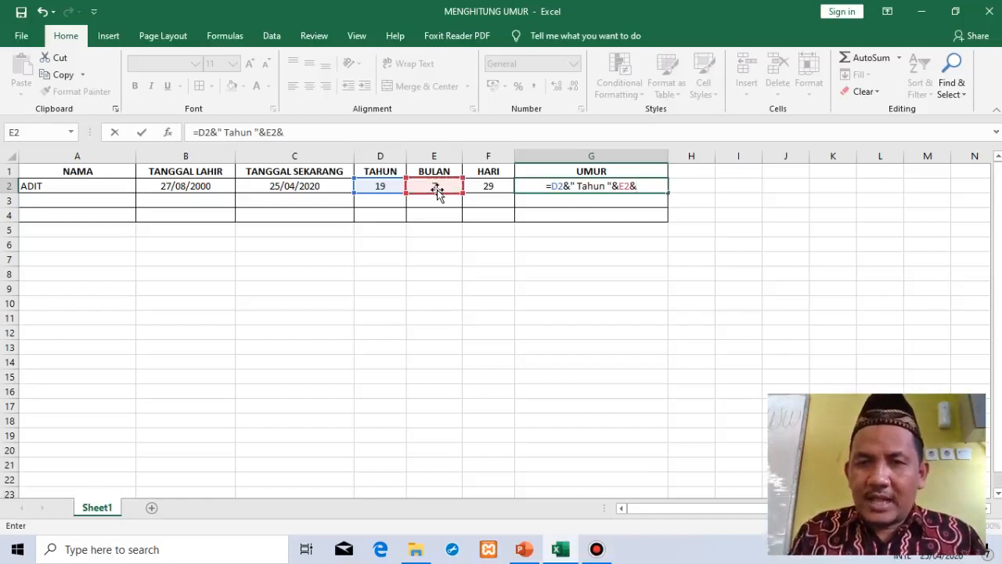
type("\"")
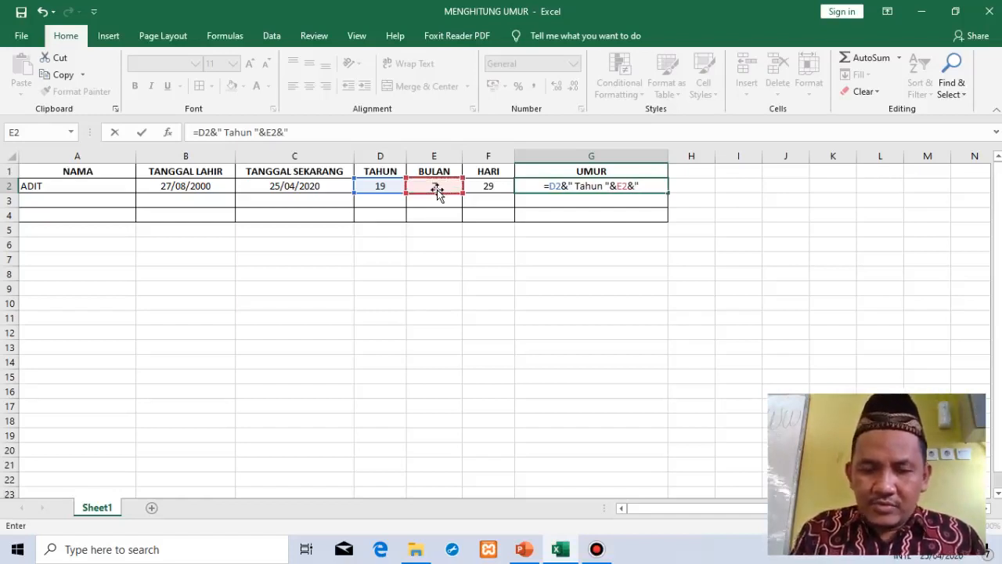
type(" Bulan")
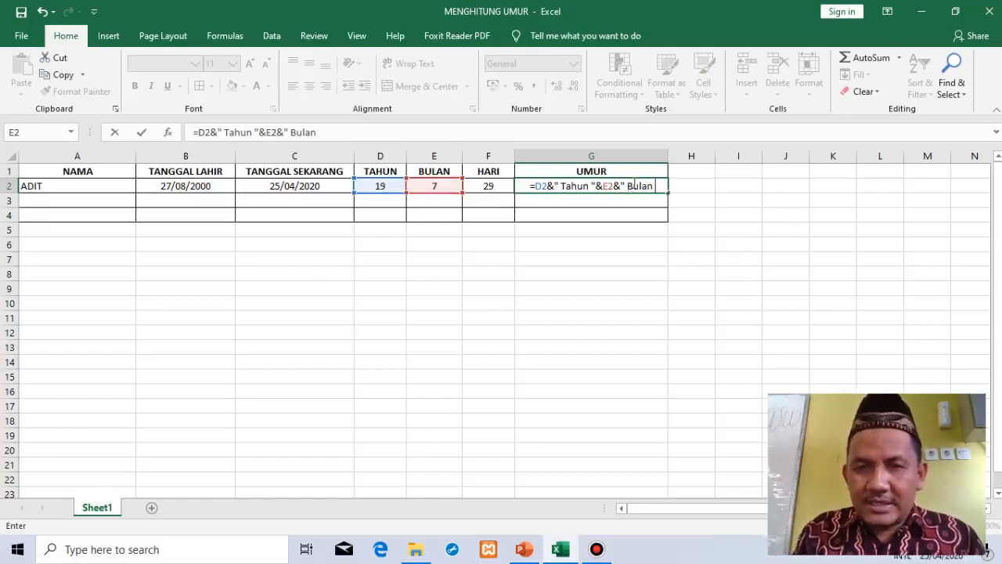
type("\"")
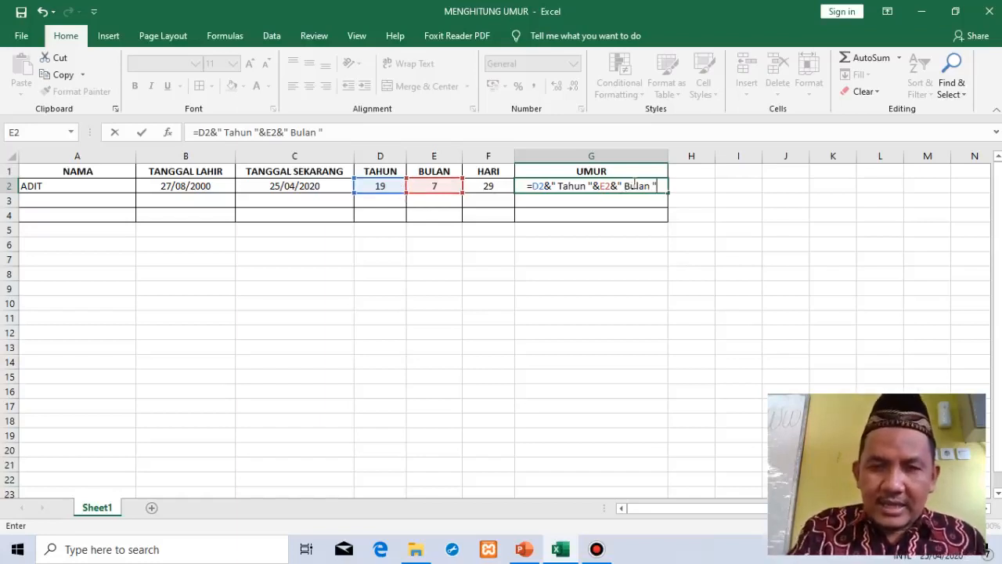
type("&")
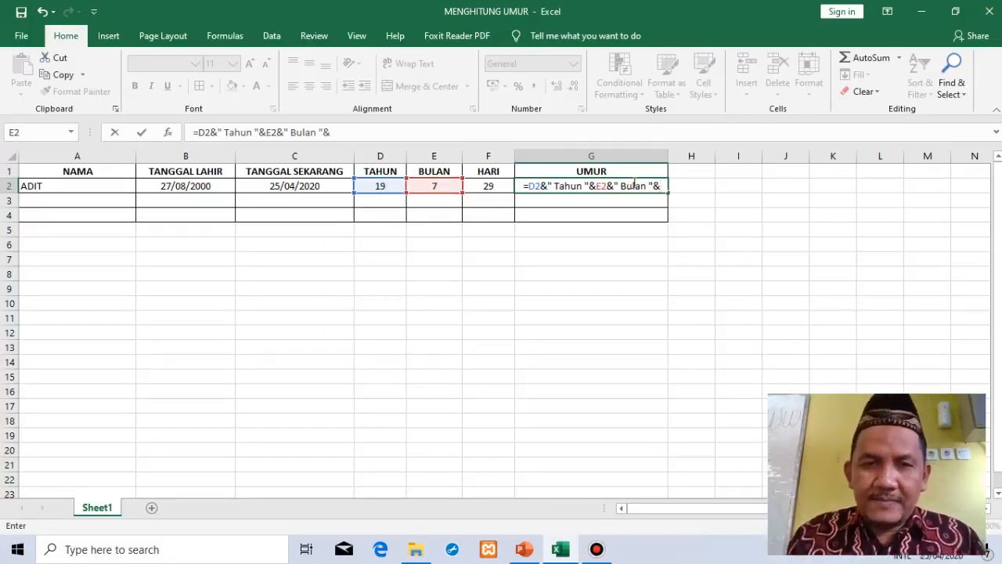
left_click(493, 186)
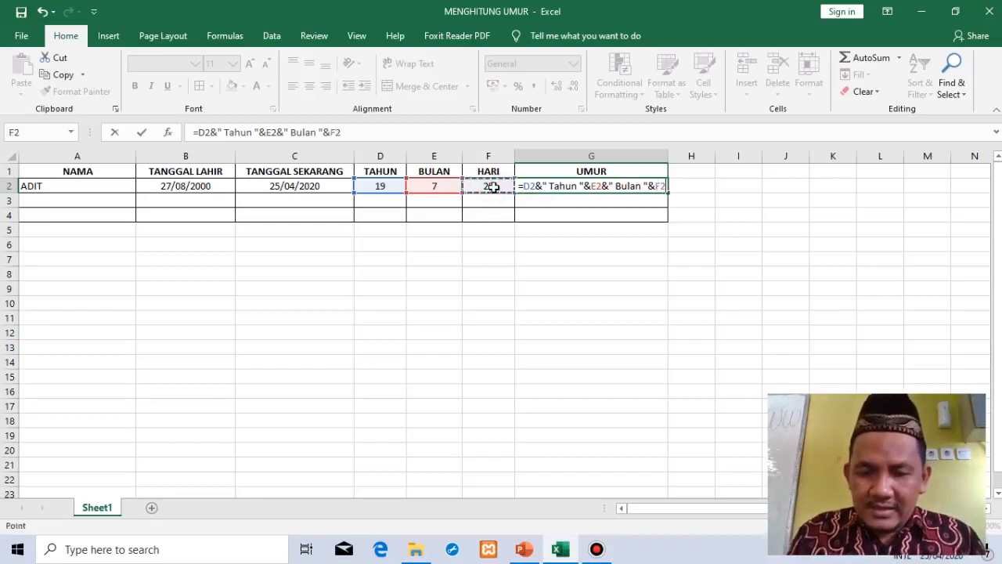
type("&")
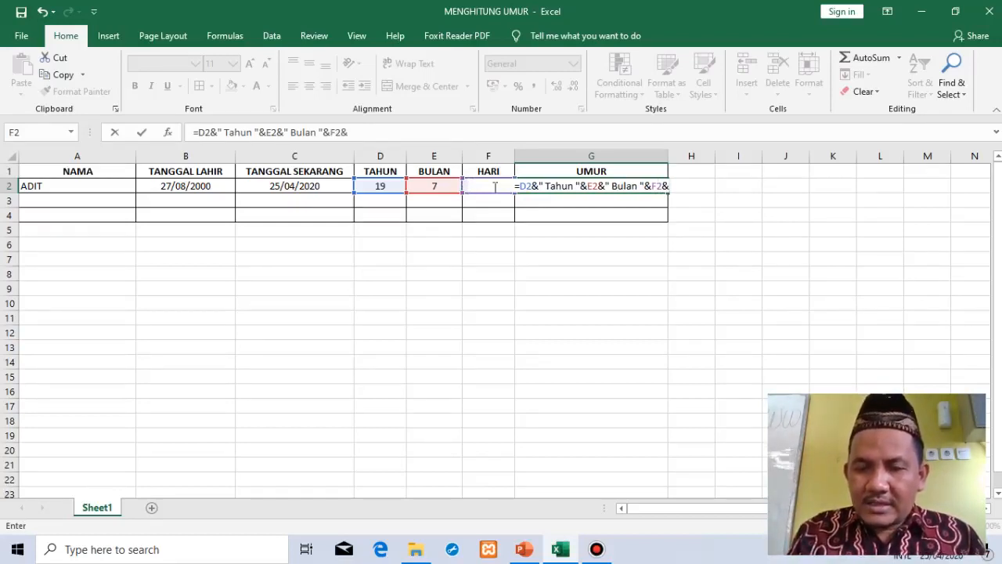
type("\"")
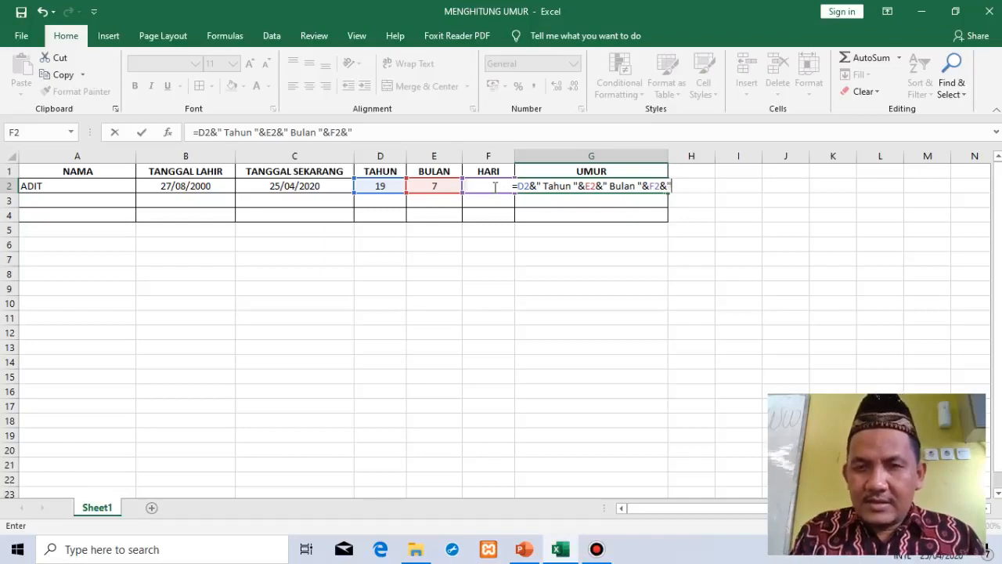
type(" Hari")
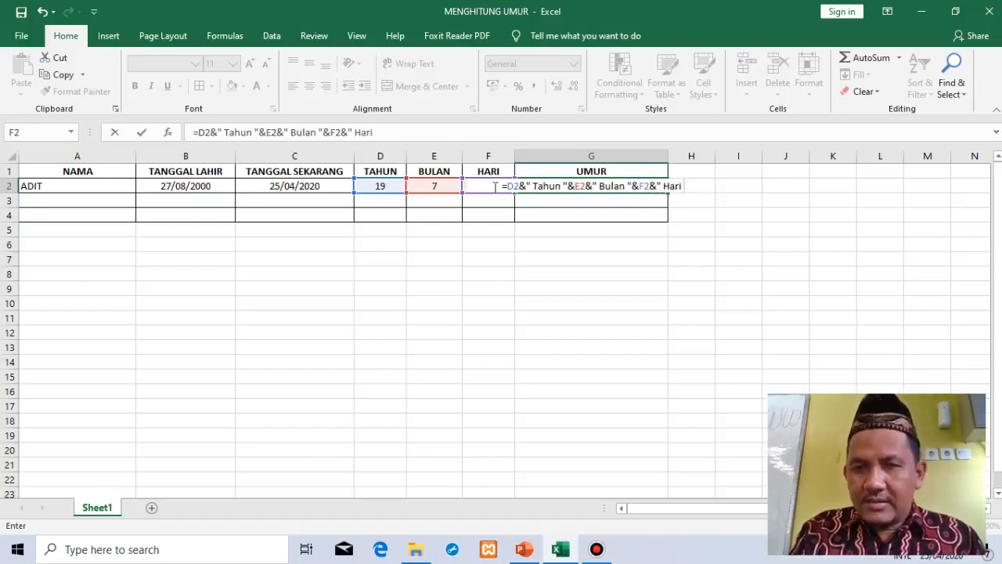
type(" \"")
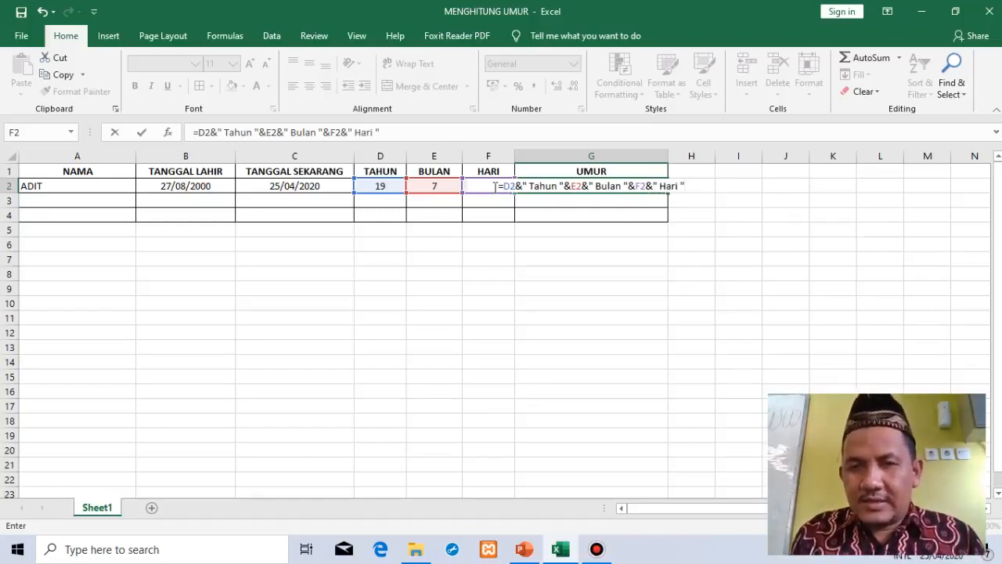
key("Return")
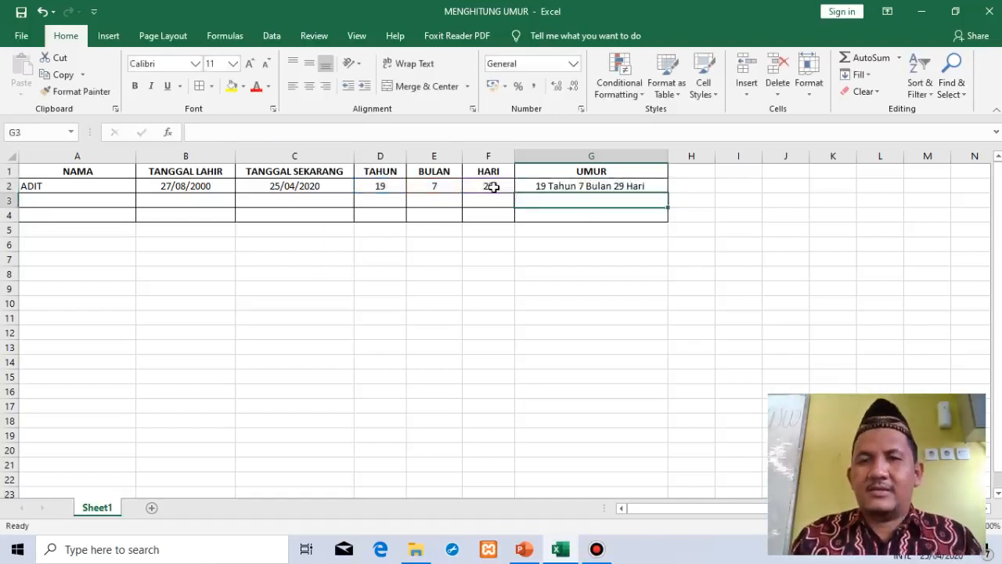
left_click(644, 238)
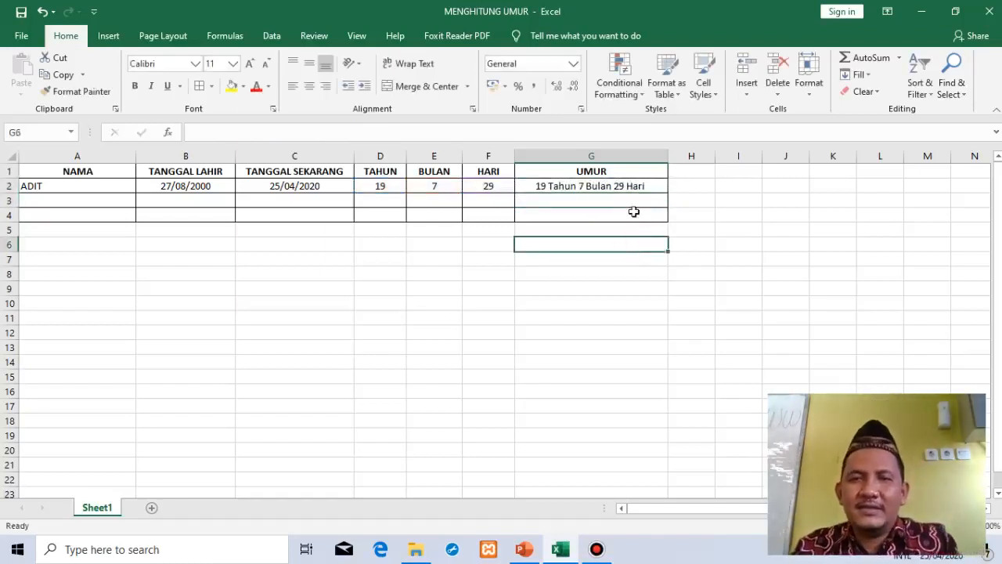
left_click(591, 186)
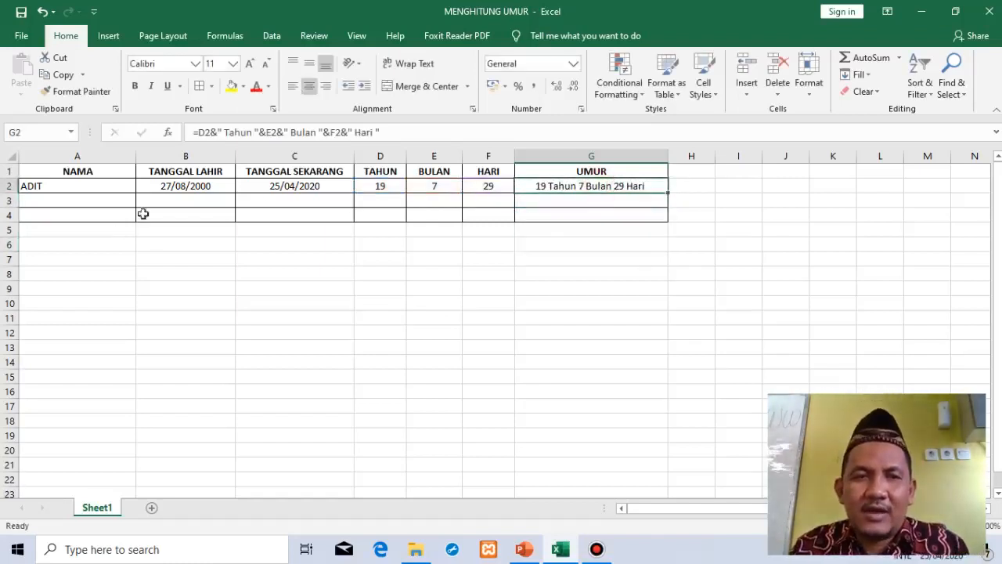
left_click(275, 264)
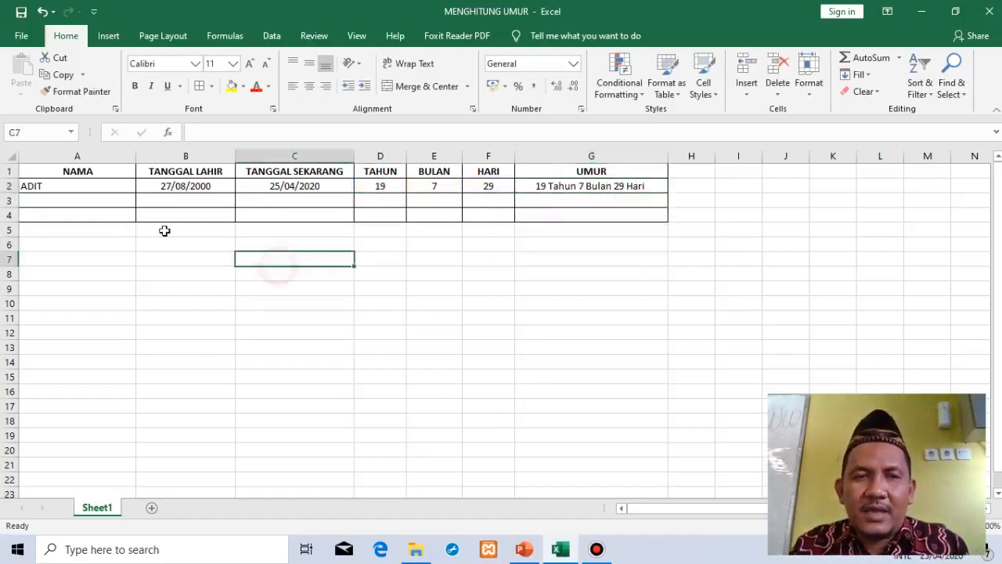
left_click_drag(164, 186, 273, 188)
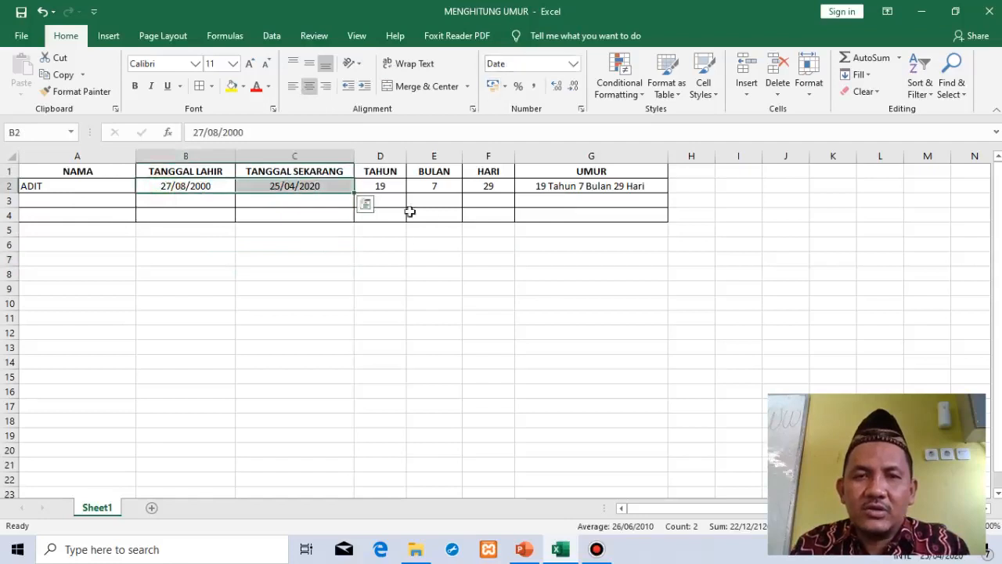
left_click(274, 201)
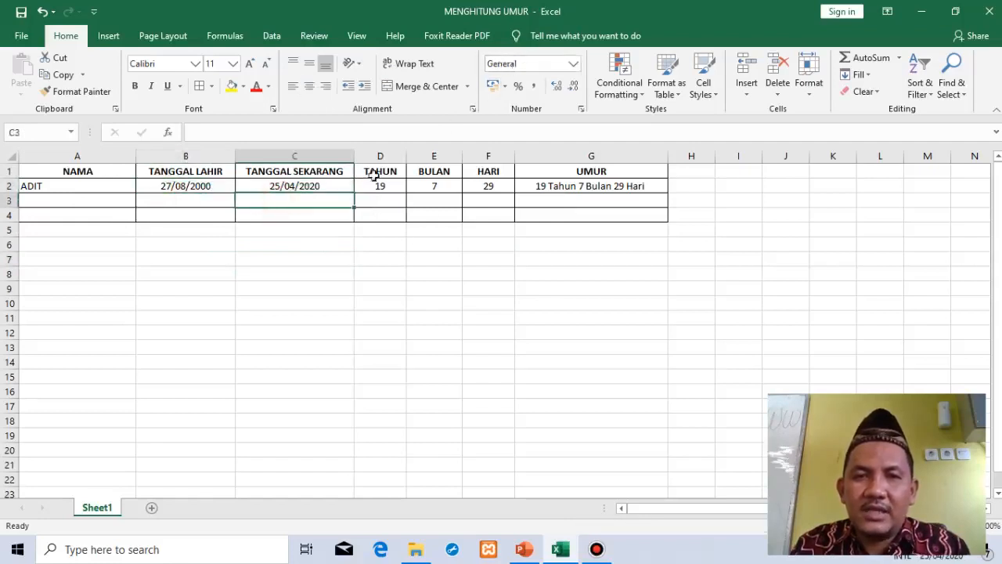
left_click_drag(196, 184, 295, 184)
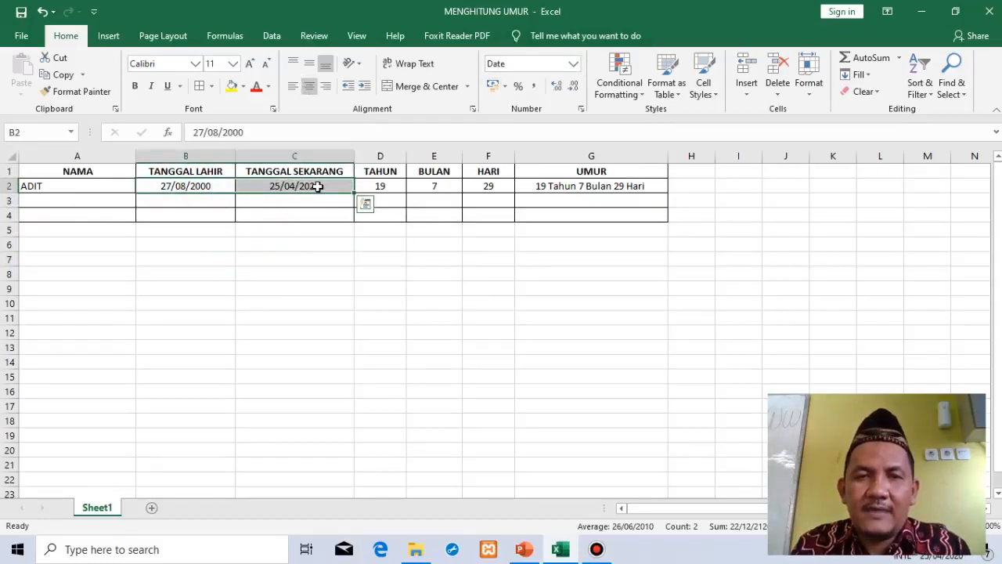
left_click(383, 187)
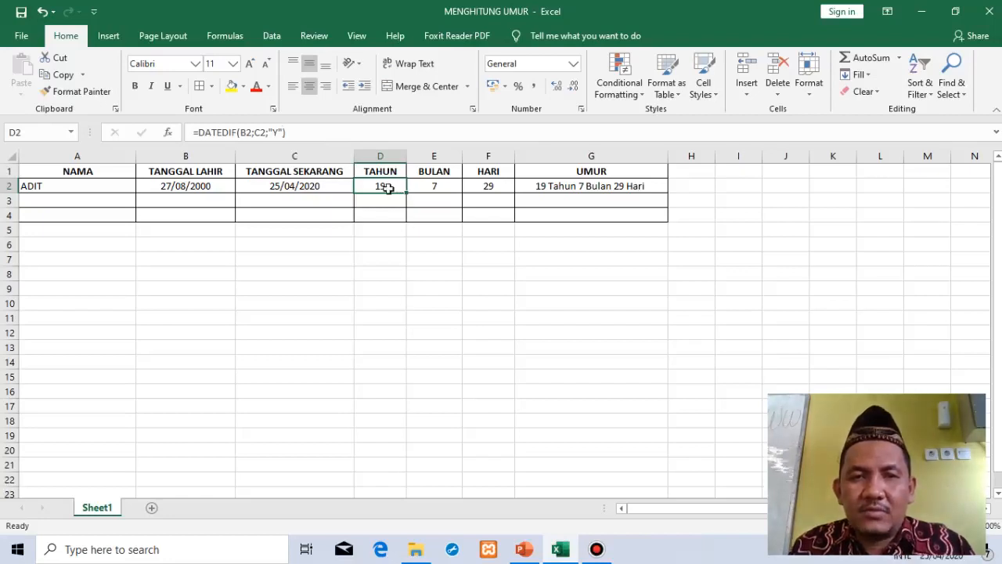
left_click(444, 186)
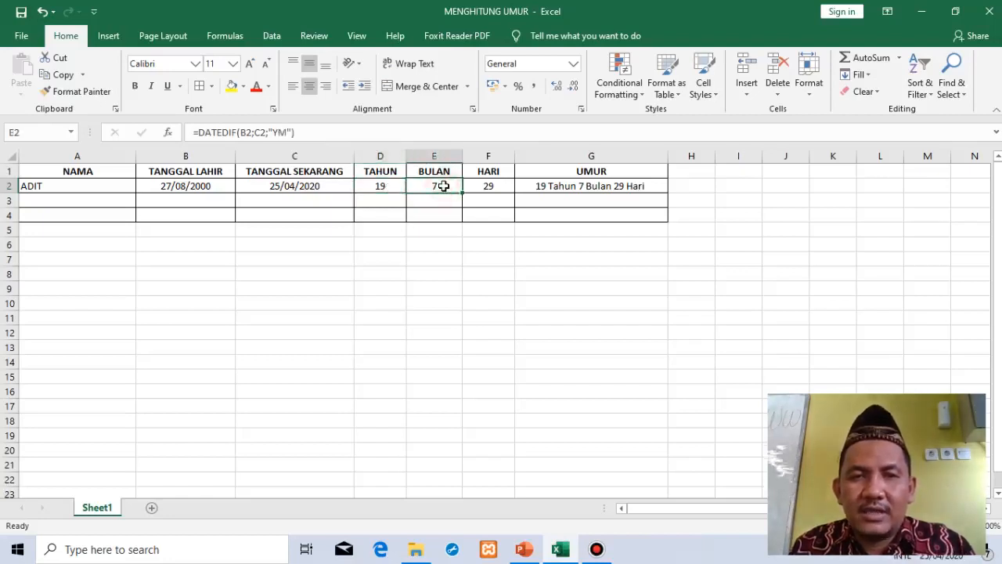
left_click(500, 186)
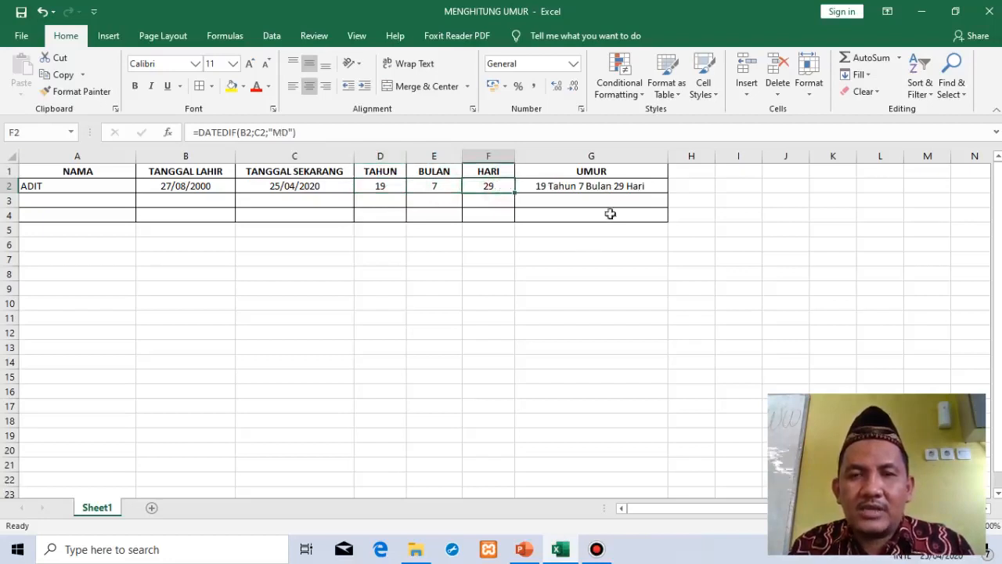
left_click(614, 186)
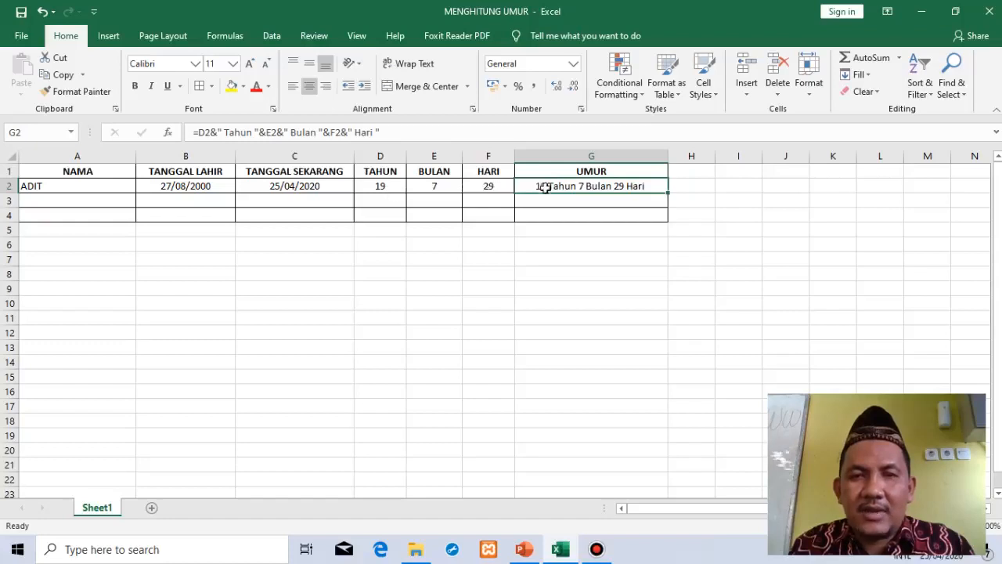
left_click(217, 133)
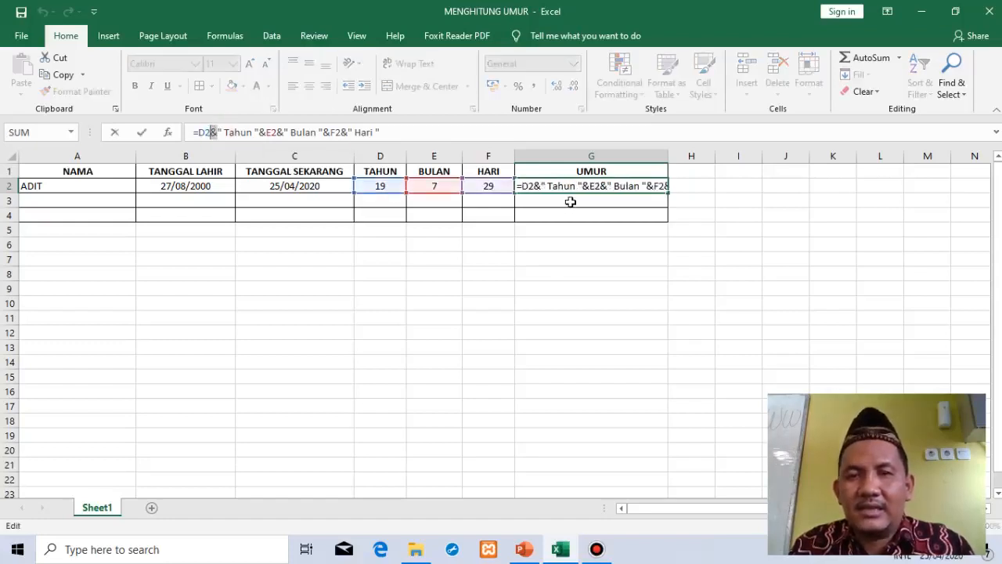
key("Return")
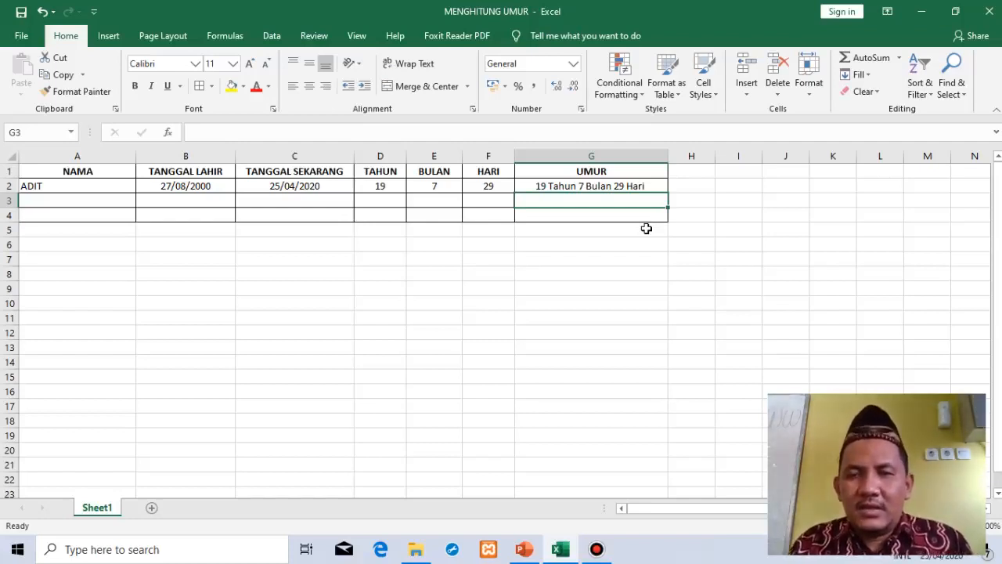
left_click(597, 549)
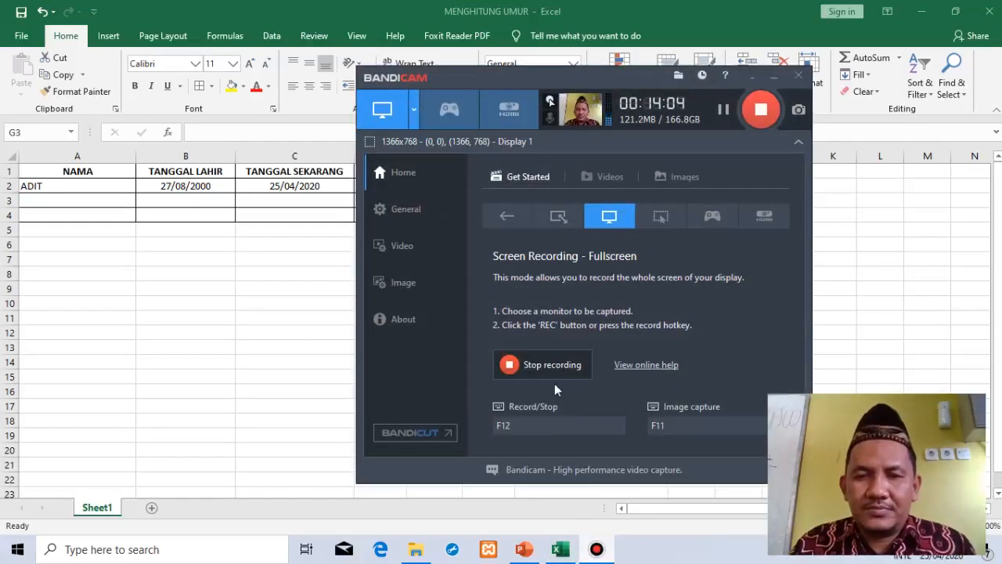